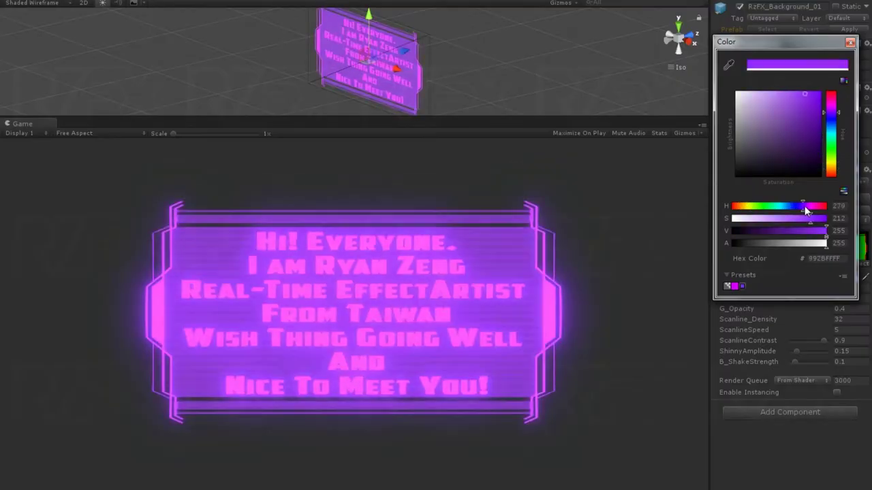
Step: Partly collapse the orange sign with Open and set its scanline density to 32
left_click(851, 43)
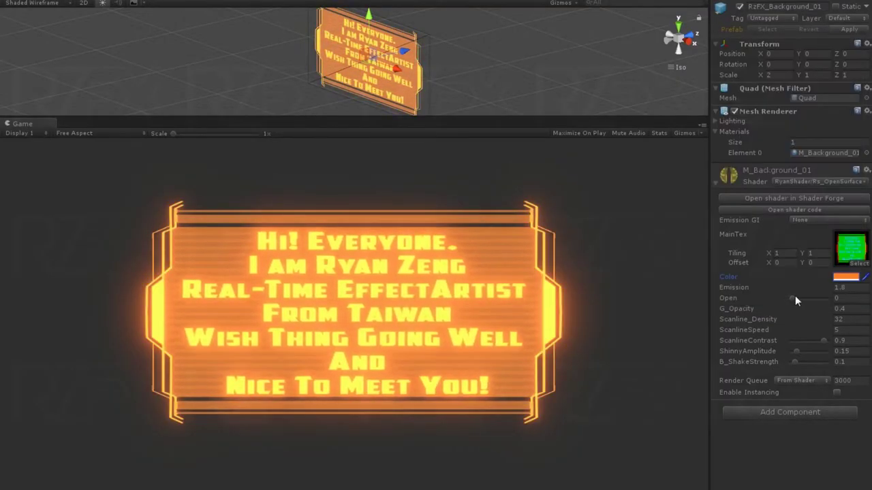
mouse_move(792, 298)
left_mouse_down()
mouse_move(805, 300)
mouse_move(775, 301)
mouse_move(814, 309)
mouse_move(818, 318)
left_mouse_up()
left_click(844, 319)
type("4")
key("BackSpace")
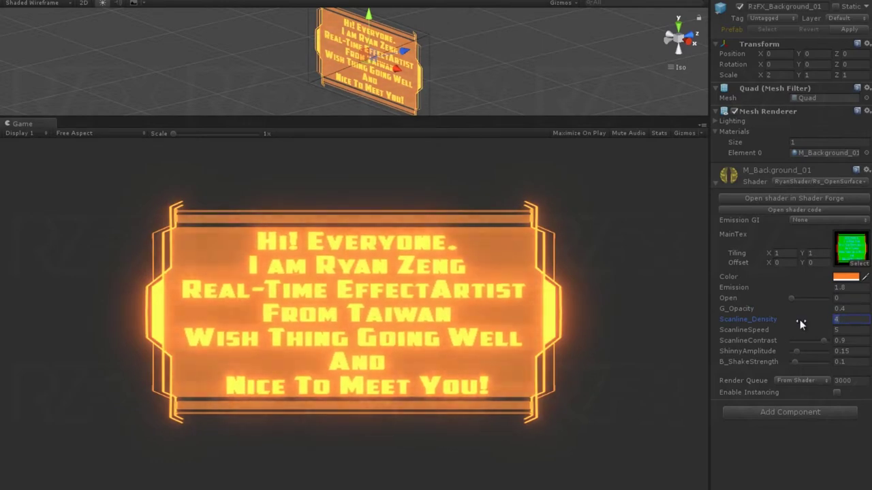
type("32")
Step: Set the sign's scanline scroll speed to -2
left_click(845, 331)
type("0")
key("BackSpace")
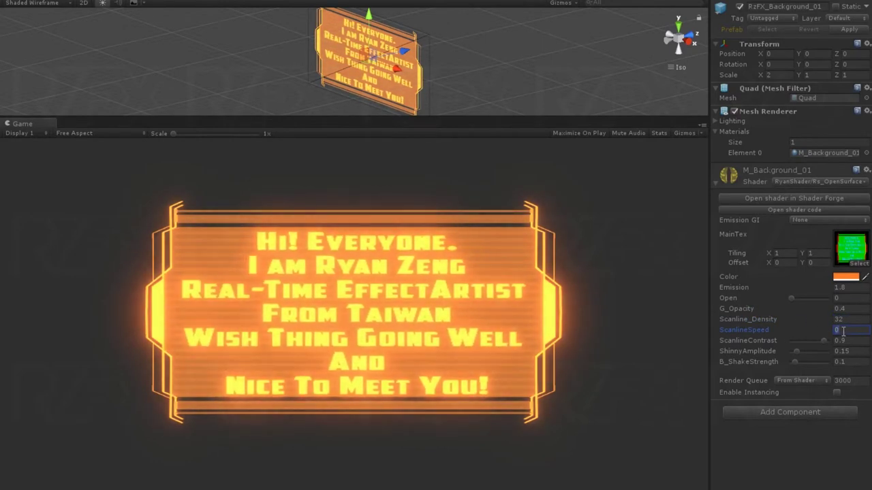
type("1")
type("-2")
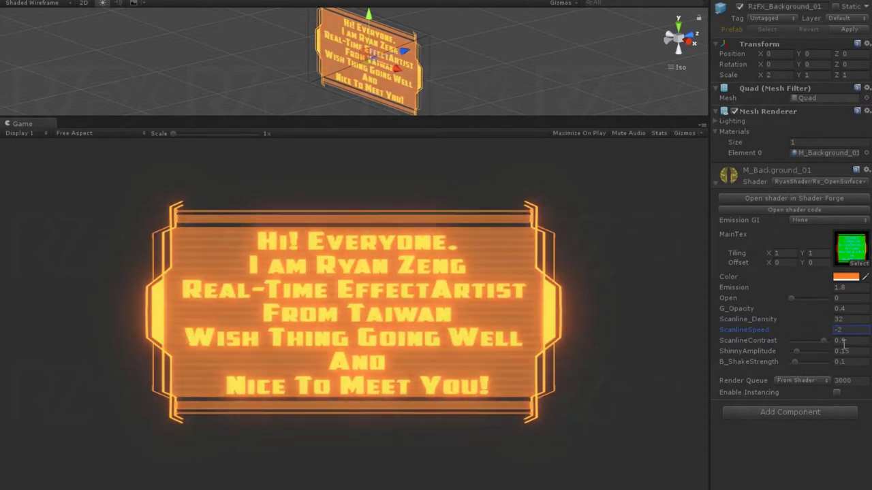
Step: Test a lower scanline contrast, restore it to 0.9, then collapse the gun hologram
mouse_move(824, 340)
left_mouse_down()
mouse_move(799, 347)
mouse_move(817, 351)
mouse_move(796, 351)
mouse_move(793, 361)
left_mouse_up()
key("ctrl+z")
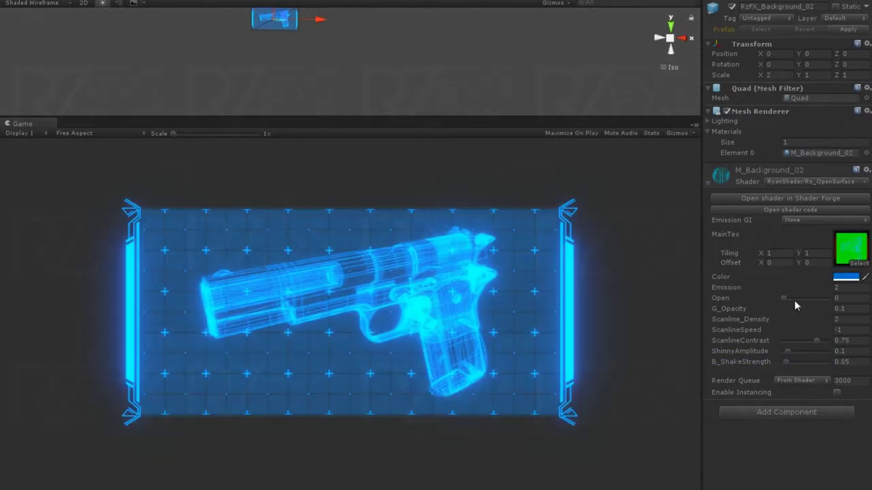
mouse_move(793, 298)
left_mouse_down()
mouse_move(829, 300)
mouse_move(780, 303)
left_mouse_up()
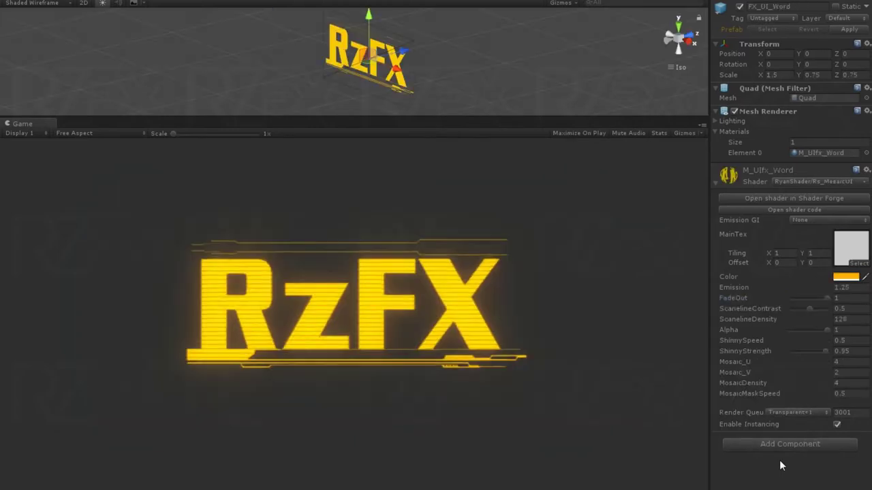
Step: Fade the RzFX text, remove scanline contrast, keep density 128, and set shine speed 0.5 at full strength
left_click_drag(793, 298, 830, 306)
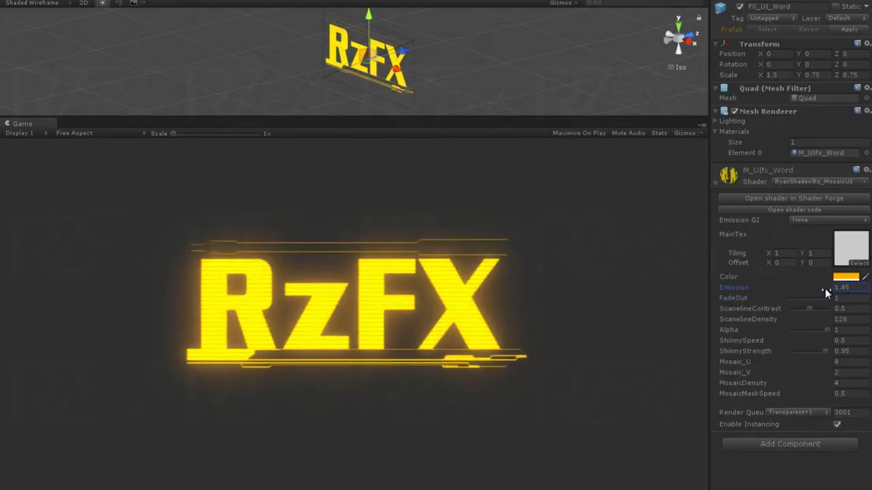
left_click_drag(808, 308, 779, 313)
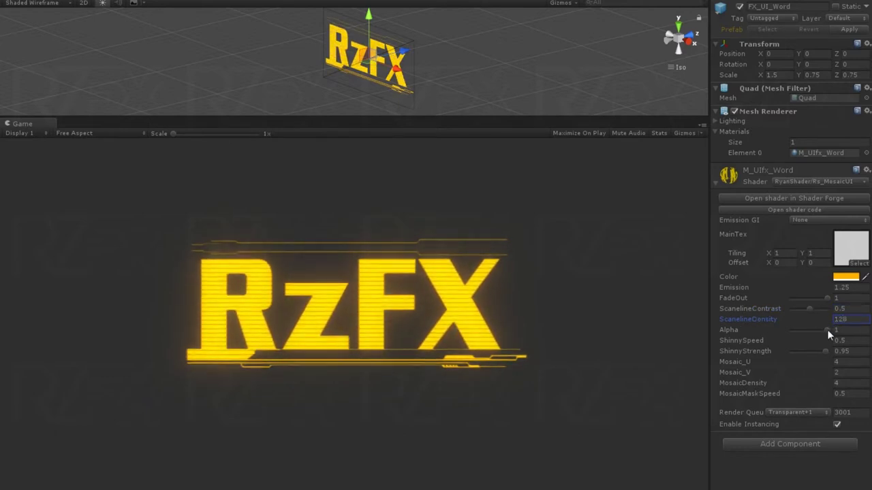
left_click(827, 330)
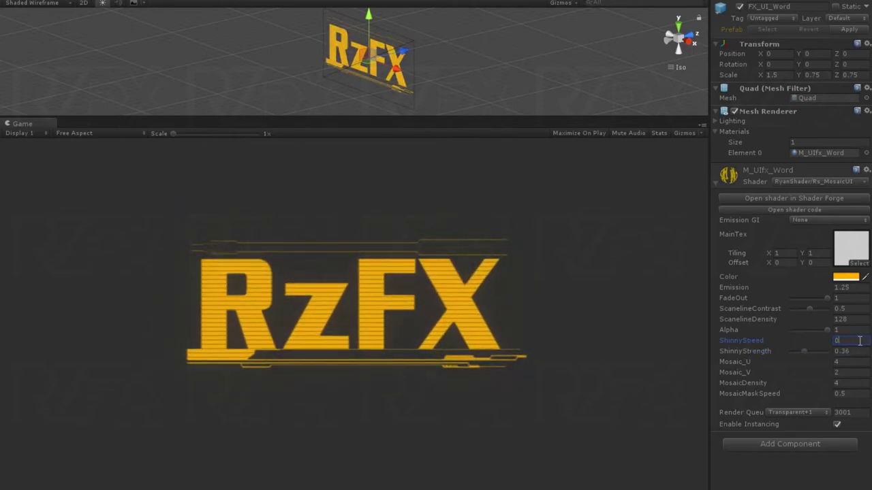
type(".5")
left_click(831, 354)
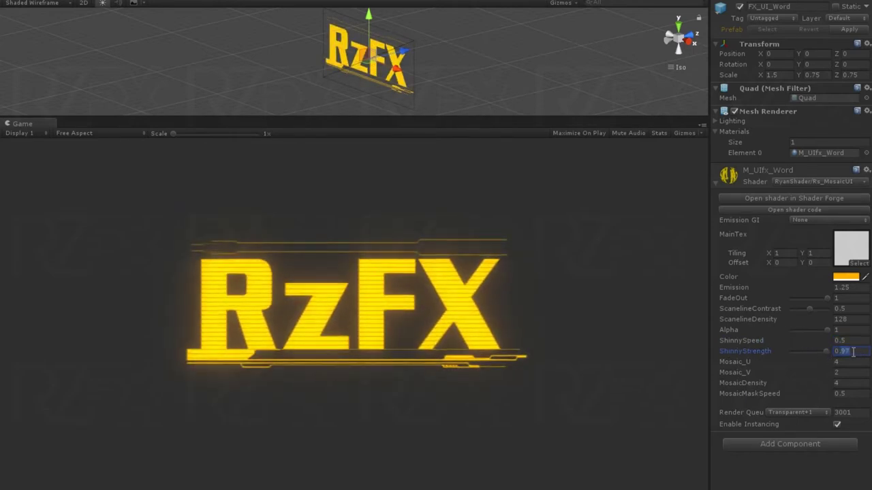
Step: Fade the RzFX logo halfway to 0.52 and set mosaic density to 16
left_click_drag(827, 298, 812, 304)
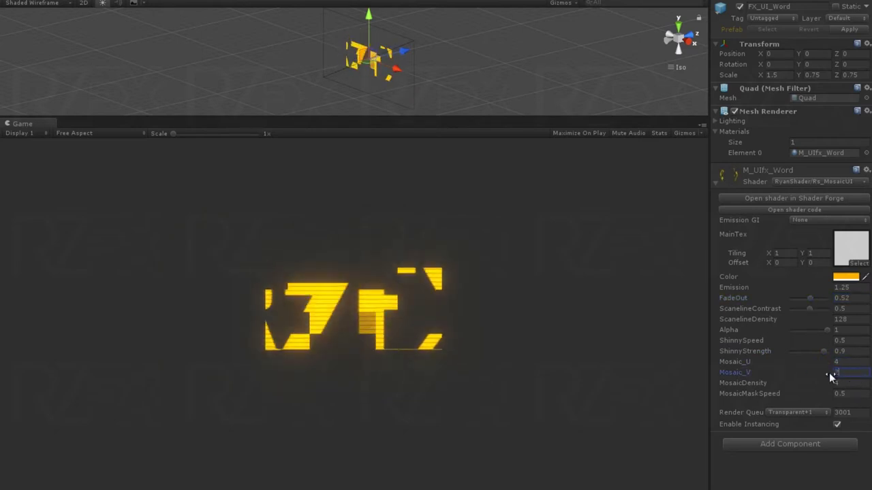
left_click(859, 382)
type("16")
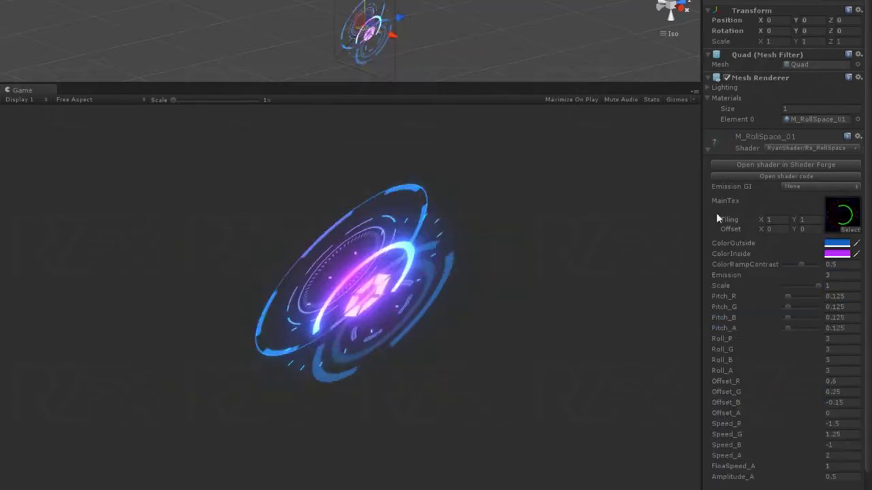
Step: Dim the ring emission, adjust the ring pitches, and set the blue ring's roll to 2.45
left_click_drag(806, 278, 783, 277)
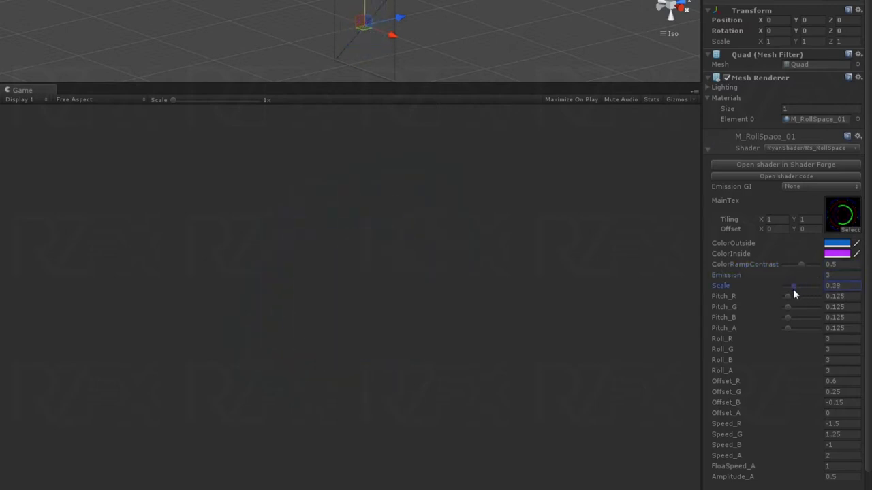
left_click_drag(799, 297, 788, 307)
left_click_drag(788, 317, 800, 318)
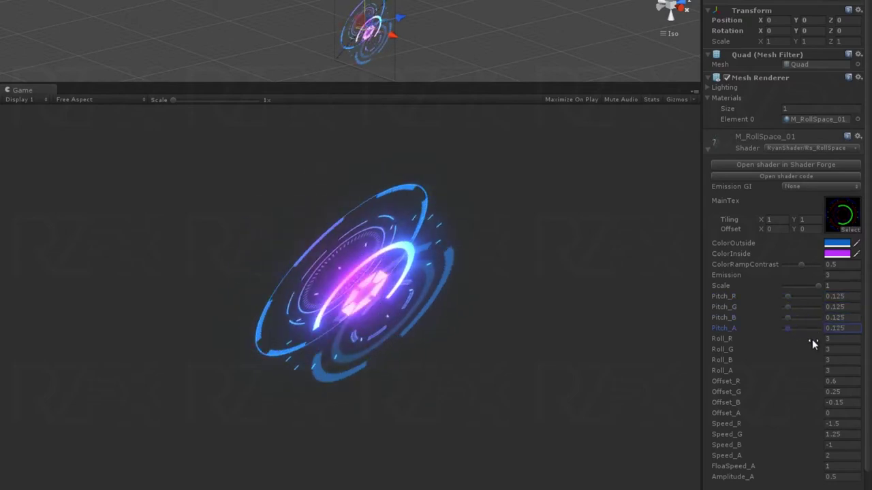
left_click(812, 340)
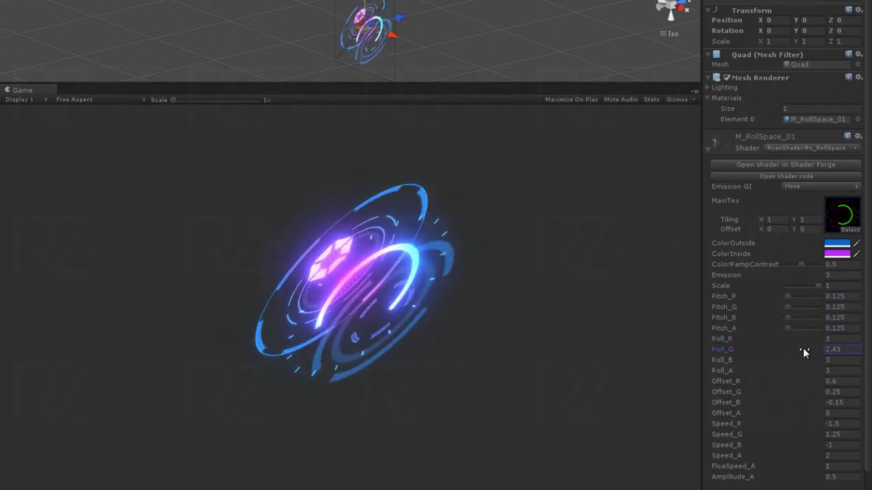
left_click(803, 360)
type("2.45")
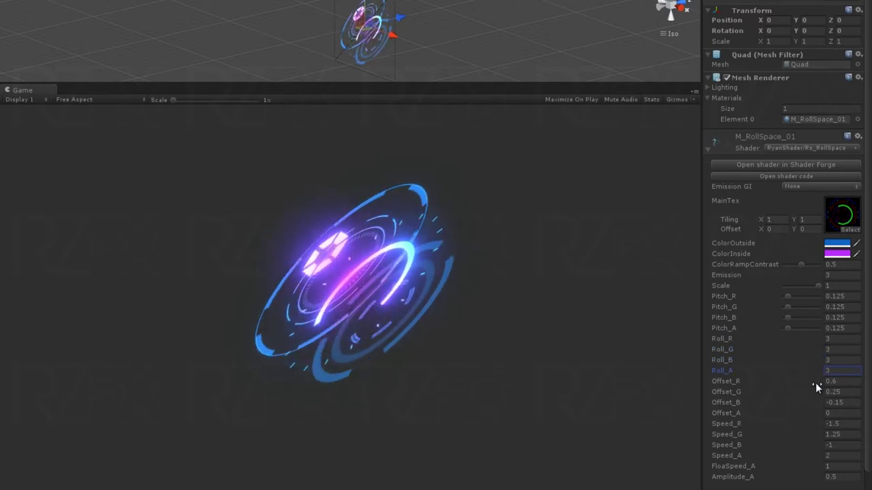
Step: Shift the blue layer's offset to about -0.85 and raise Amplitude_A to 1.88
left_click(815, 383)
left_click(811, 390)
left_click_drag(817, 402, 815, 419)
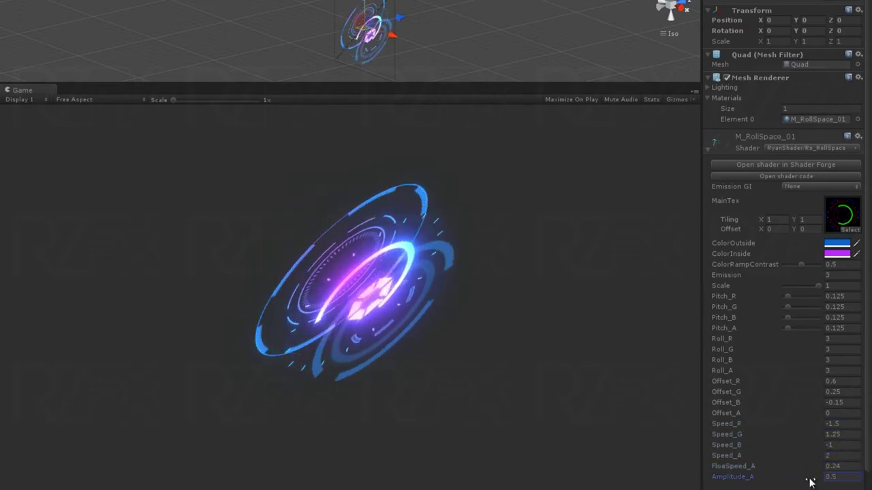
left_click_drag(809, 481, 811, 481)
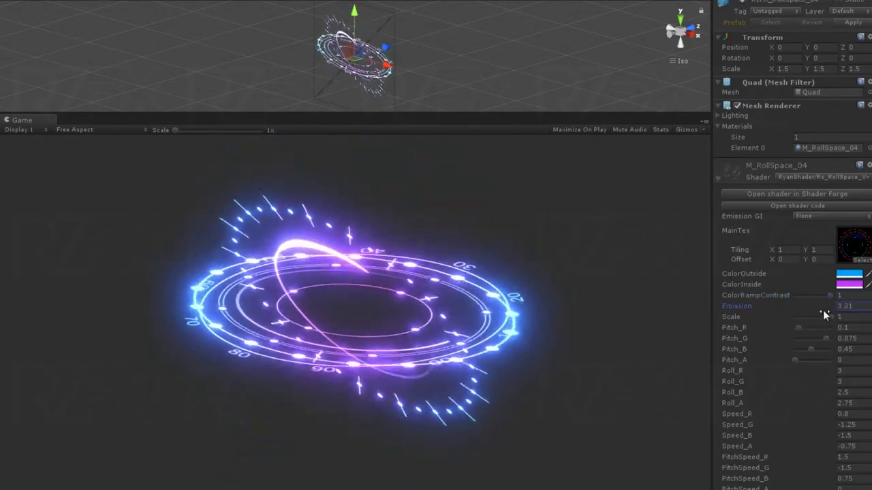
Step: Test the violet rings' scale and pitch, setting red roll to about 1.16 and blue roll to 2.5
mouse_move(830, 317)
left_mouse_down()
mouse_move(797, 320)
mouse_move(824, 341)
left_mouse_up()
left_click(808, 339)
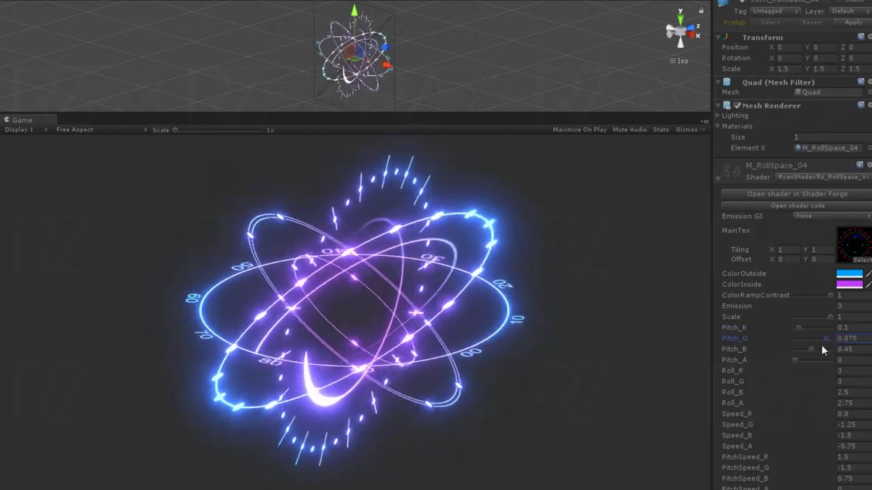
left_click(816, 350)
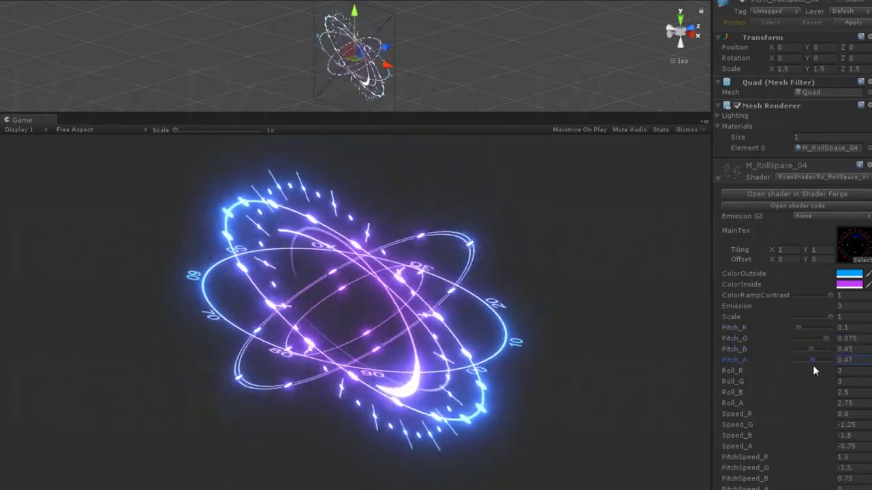
mouse_move(821, 371)
left_mouse_down()
mouse_move(807, 374)
mouse_move(827, 380)
mouse_move(822, 405)
mouse_move(646, 419)
mouse_move(827, 424)
mouse_move(784, 448)
mouse_move(857, 459)
left_mouse_up()
left_click(827, 408)
Step: Restore alpha speed -0.75 and red pitch speed 1.5; try alpha pitch speed -1.29, then reset to 0
key("ctrl+z")
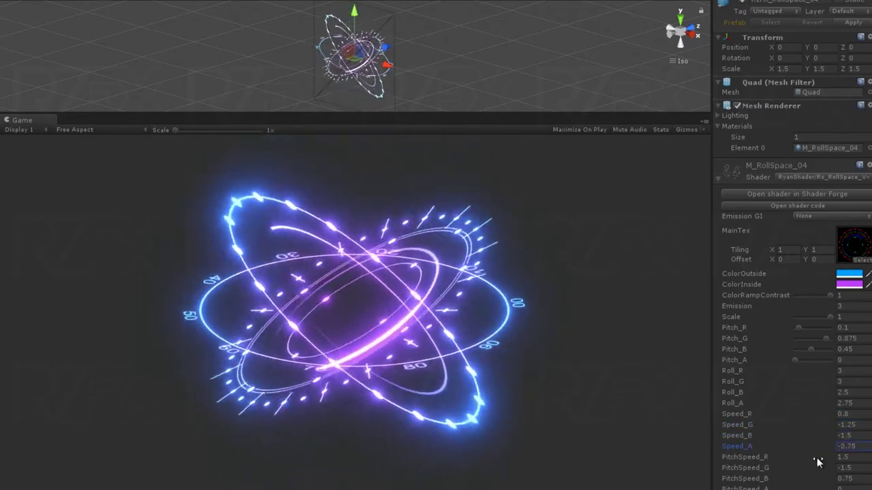
key("ctrl+z")
left_click(831, 468)
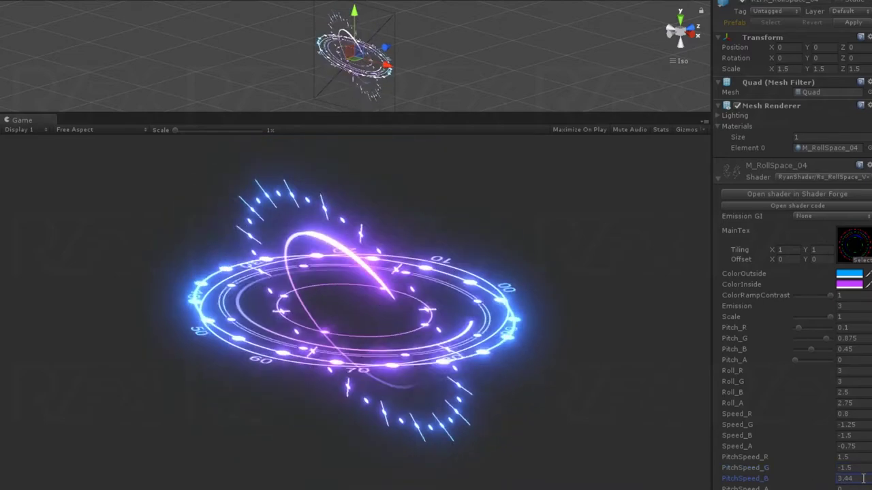
left_click_drag(824, 489, 792, 488)
key("ctrl+z")
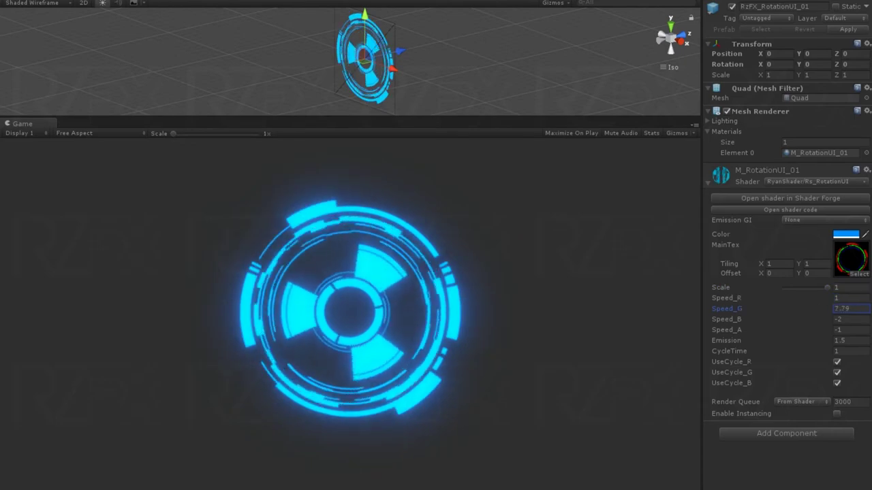
Step: Spin the disc's alpha layer faster and set CycleTime to 1
left_click_drag(711, 328, 638, 335)
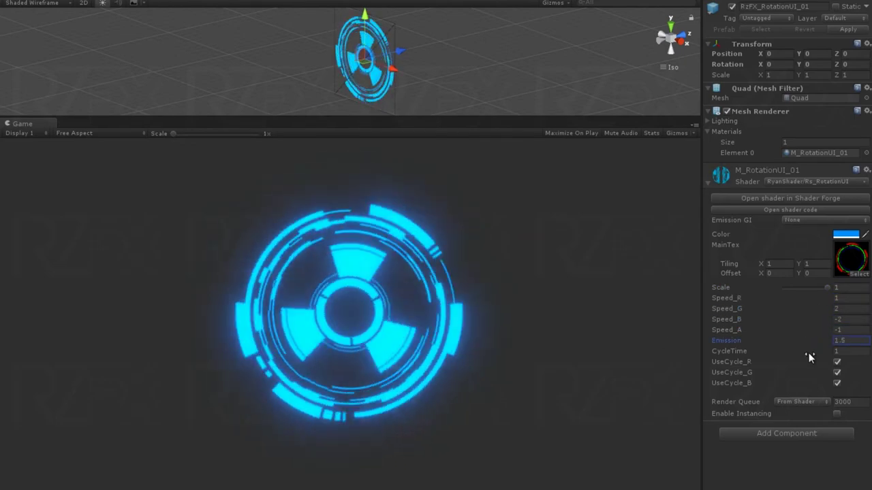
left_click_drag(806, 352, 844, 351)
type("1")
Step: Toggle UseCycle_R, G and B off and back on
left_click(836, 361)
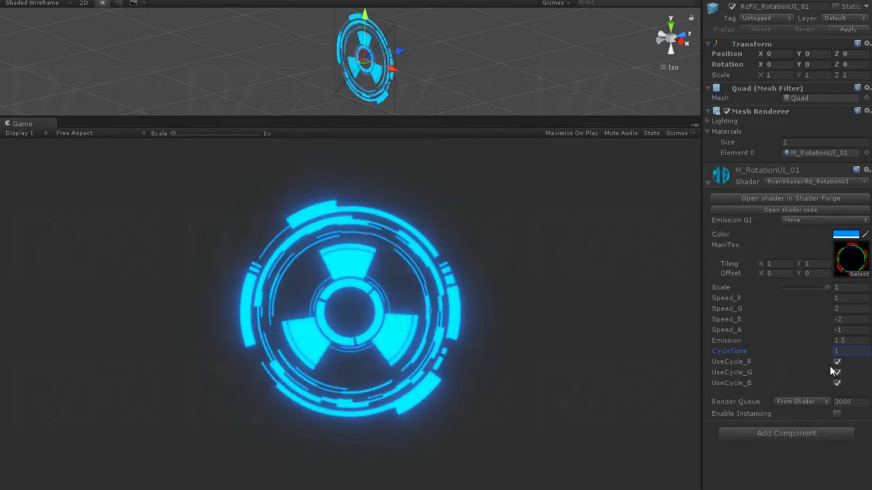
left_click(837, 373)
left_click(836, 383)
left_click(836, 382)
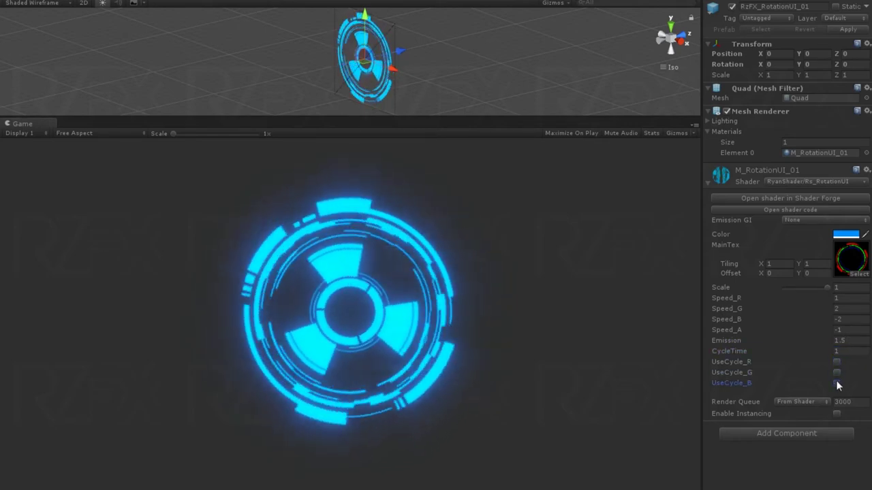
left_click(837, 373)
left_click(837, 362)
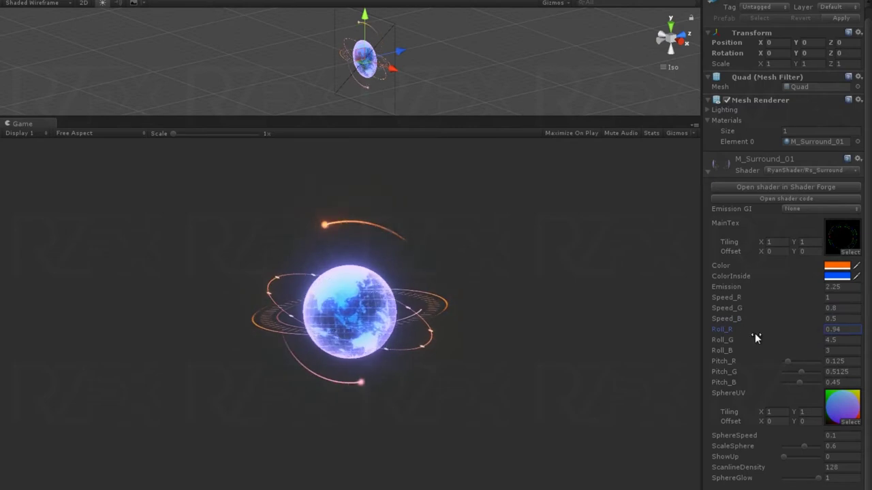
Step: Set the globe's red orbit roll to 3, blue roll to about 3.1, and shrink the globe slightly
type("3")
left_click(810, 340)
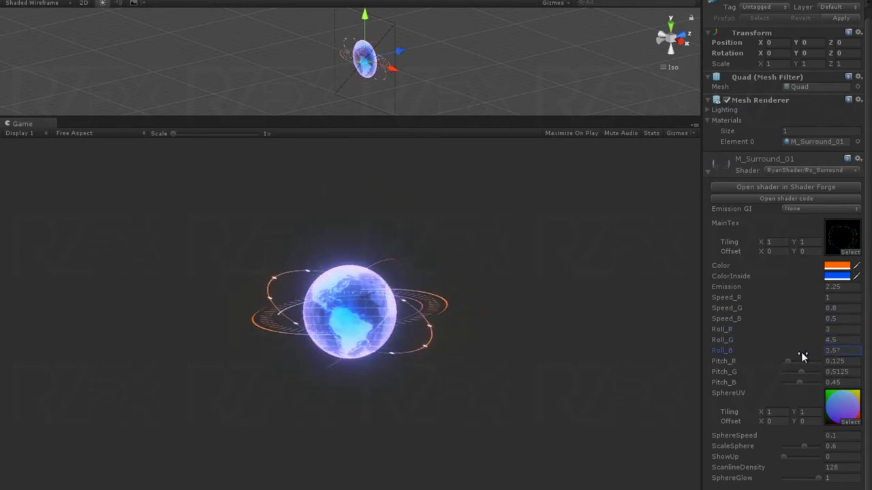
left_click_drag(801, 352, 799, 382)
type("3")
left_click(804, 435)
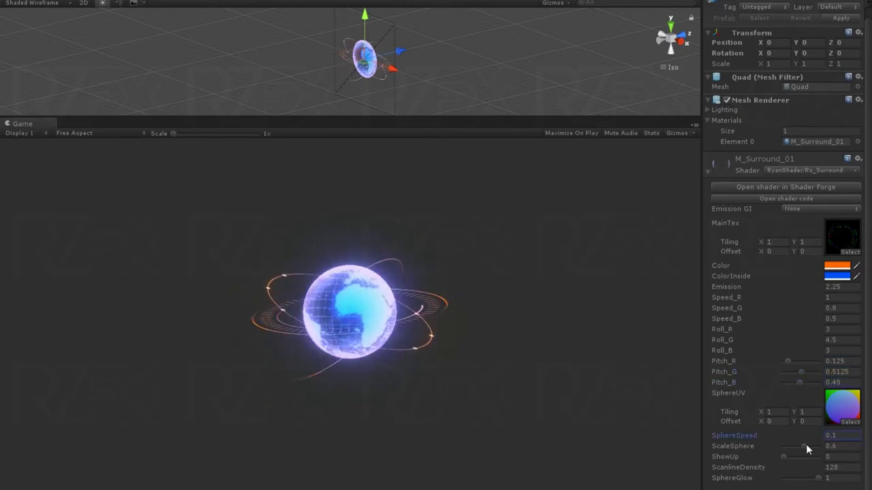
mouse_move(806, 446)
left_mouse_down()
mouse_move(795, 446)
mouse_move(783, 468)
left_mouse_up()
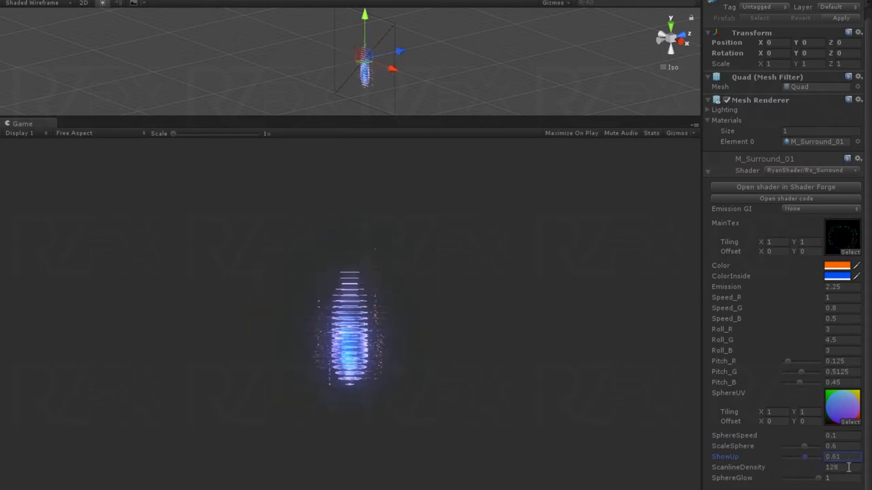
Step: Lower the scanline density to 16 and raise ShowUp to 1
left_click(849, 468)
type("16")
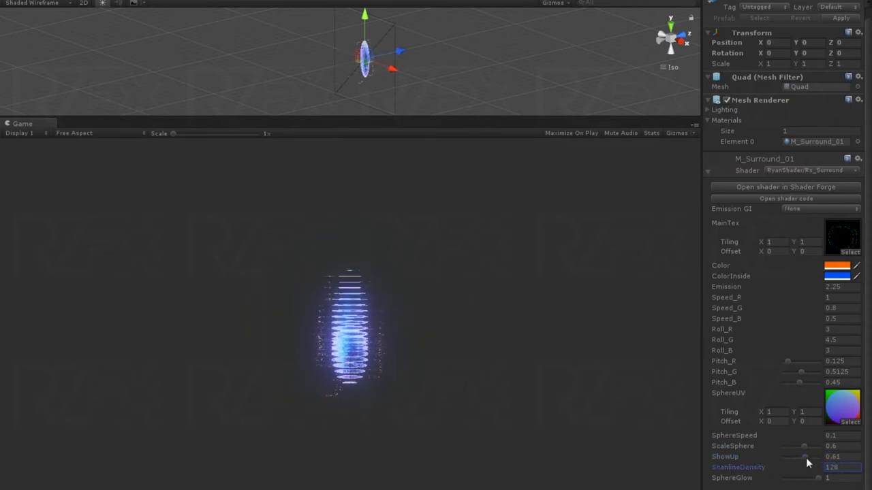
left_click_drag(807, 459, 823, 461)
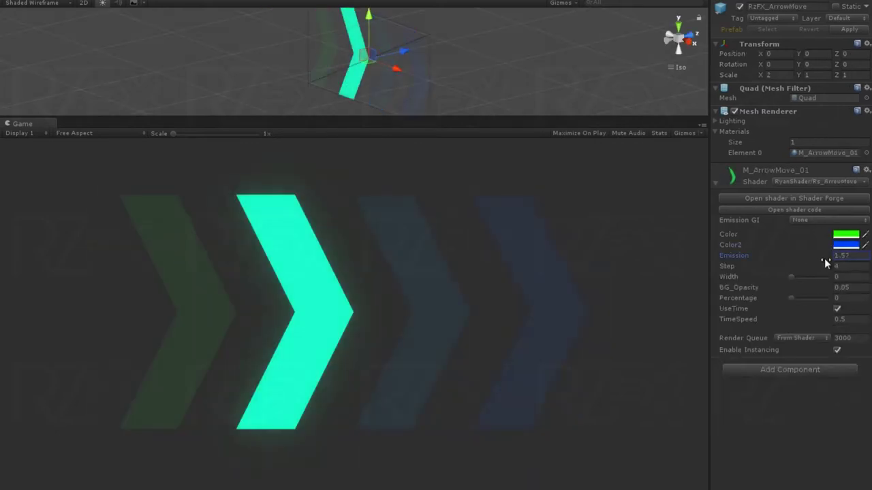
Step: Boost the arrows' Emission to 1.57 and set the Step arrow count to 4
left_click_drag(809, 263, 823, 265)
left_click(845, 266)
type("8")
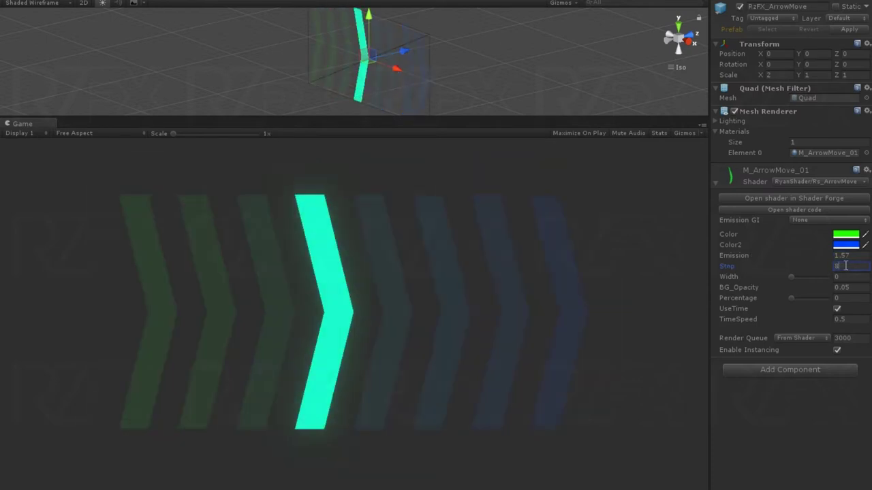
key("BackSpace")
type("26")
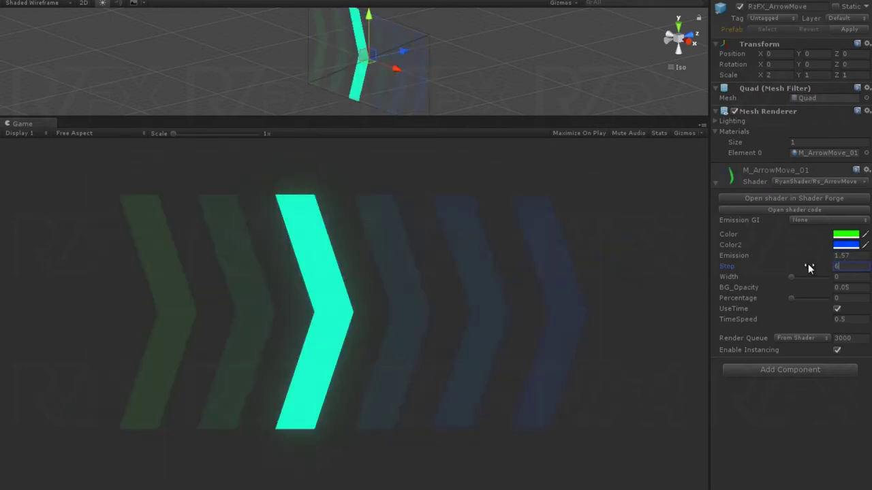
key("BackSpace")
type("4")
Step: Narrow the arrows with Width, add faint background arrows, and enable UseTime with TimeSpeed 5
mouse_move(792, 278)
left_mouse_down()
mouse_move(802, 280)
mouse_move(777, 279)
mouse_move(816, 286)
left_mouse_up()
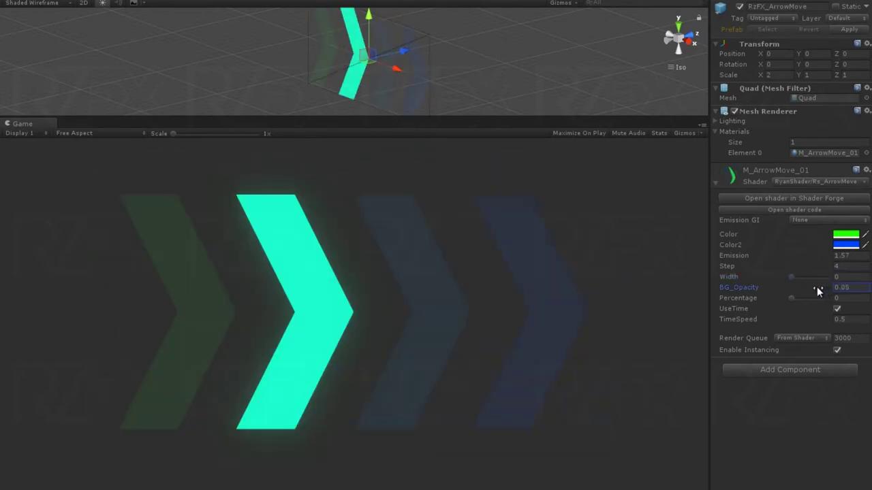
left_click(836, 309)
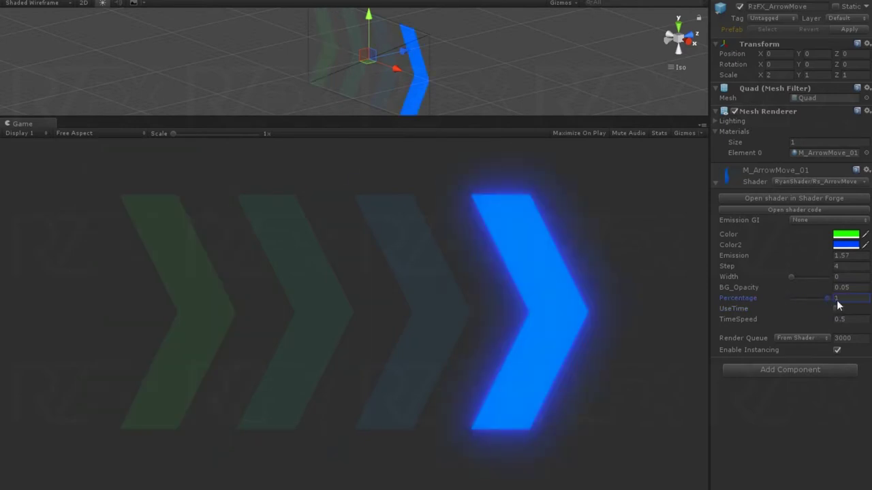
left_click(854, 318)
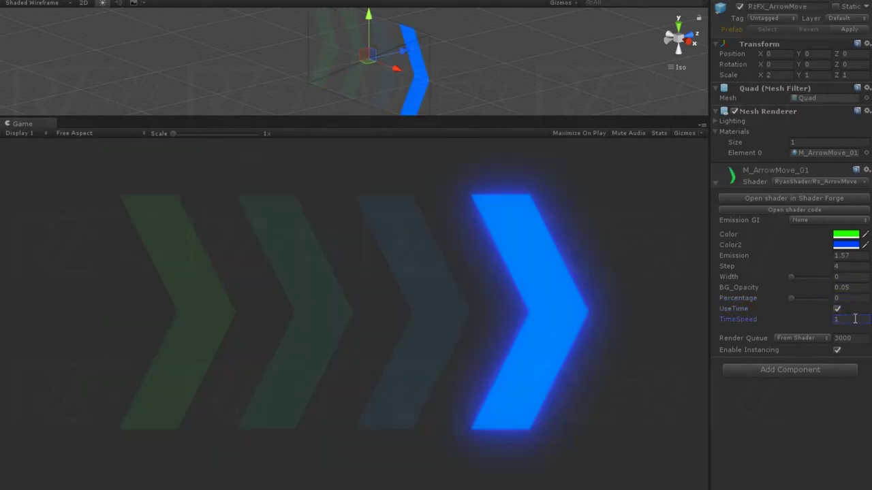
type("5")
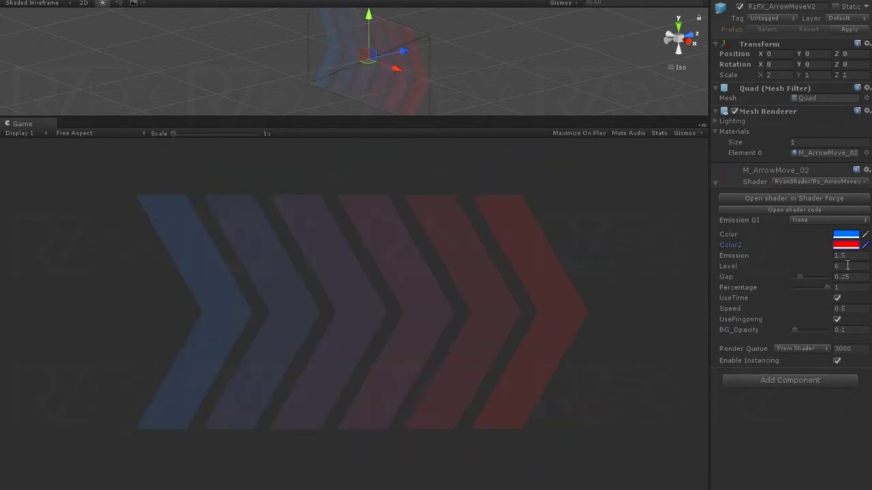
Step: Try a Level of 12 for the gradient arrows and widen the Gap to thin them
double_click(847, 265)
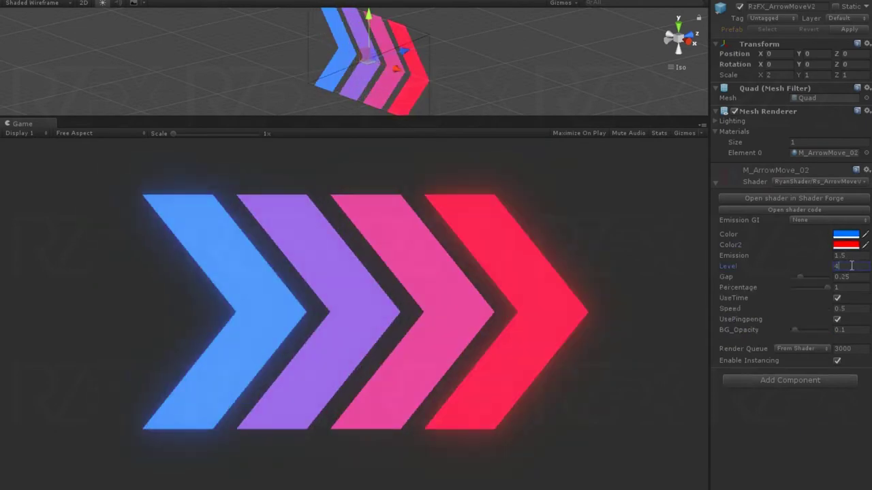
type("12")
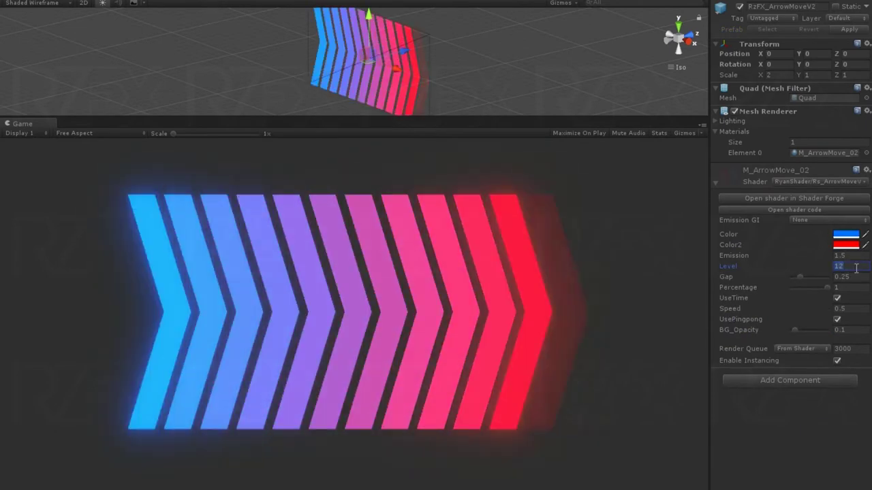
key("Escape")
mouse_move(800, 276)
left_mouse_down()
mouse_move(821, 280)
mouse_move(800, 278)
mouse_move(806, 287)
left_mouse_up()
Step: Enable UseTime, turn off ping-pong, and raise BG_Opacity to 0.41
left_click(836, 298)
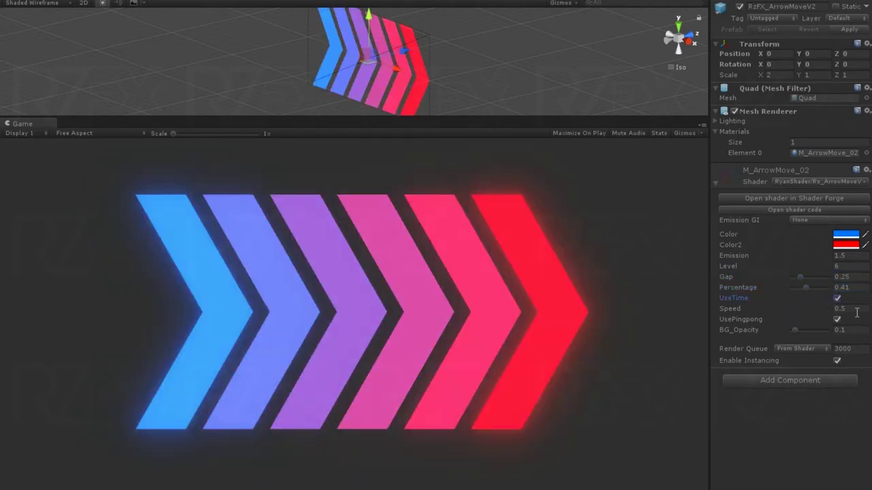
left_click(855, 312)
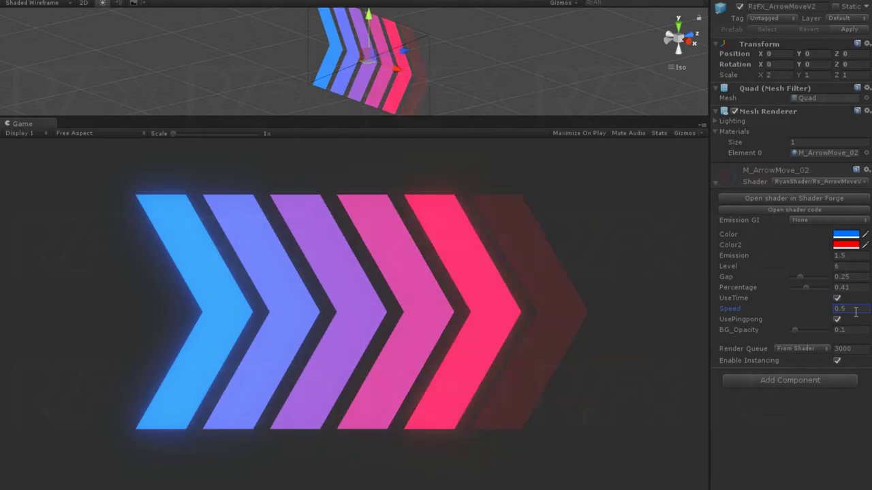
left_click(837, 319)
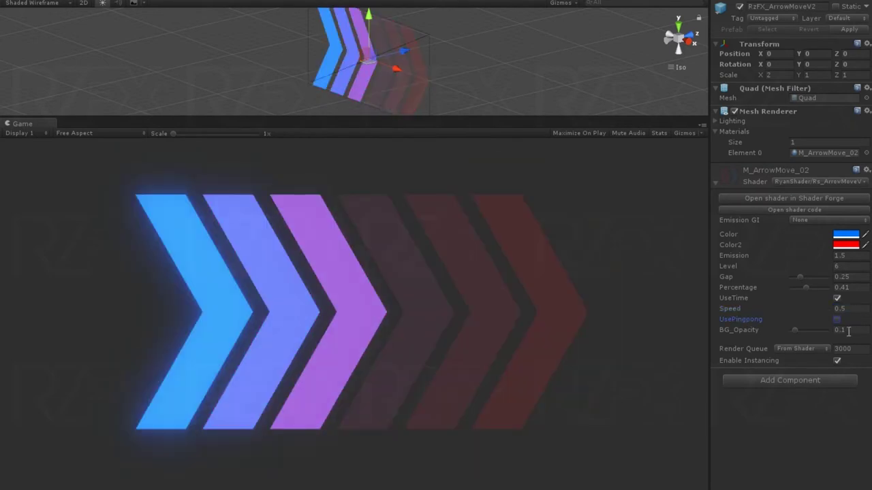
mouse_move(794, 330)
left_mouse_down()
mouse_move(807, 331)
mouse_move(794, 330)
left_mouse_up()
Step: Re-enable arrow ping-pong, then give the grid 12 U lines, 0.05 line width and ShinnyAmplitude 0.1
left_click(837, 319)
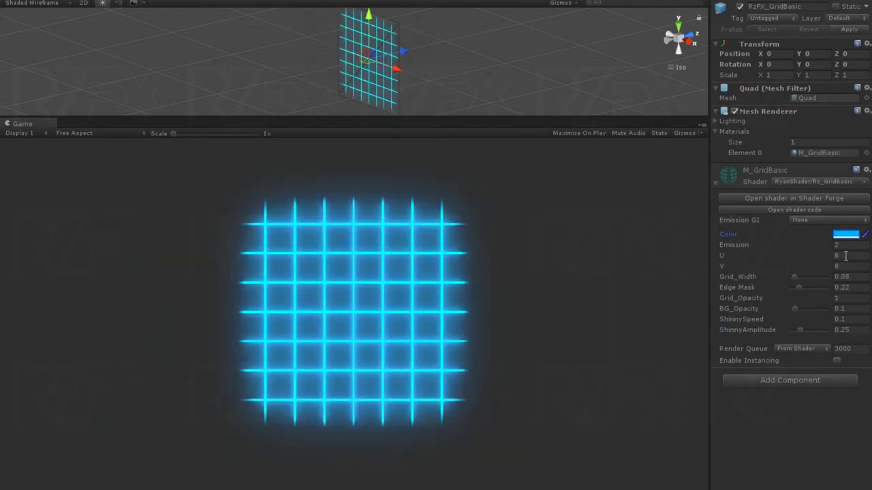
left_click(845, 256)
type("12")
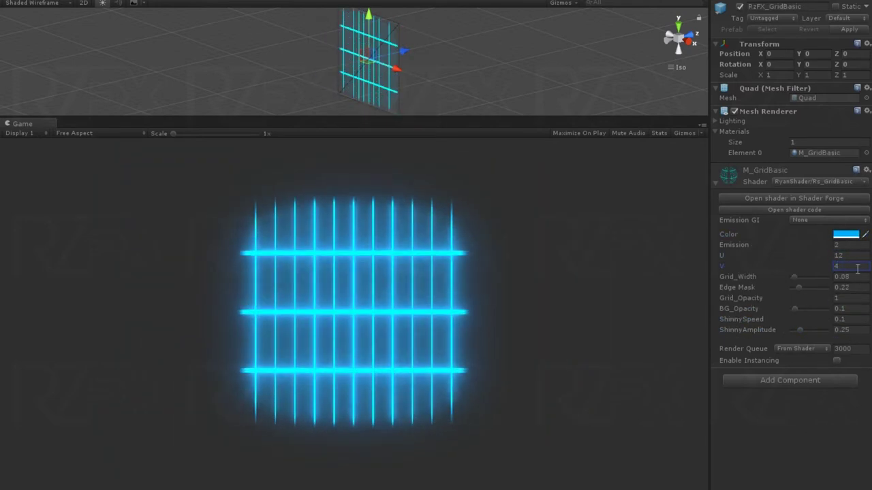
type("12")
mouse_move(795, 276)
left_mouse_down()
mouse_move(812, 290)
mouse_move(801, 304)
mouse_move(814, 299)
mouse_move(806, 312)
mouse_move(793, 310)
mouse_move(816, 325)
left_mouse_up()
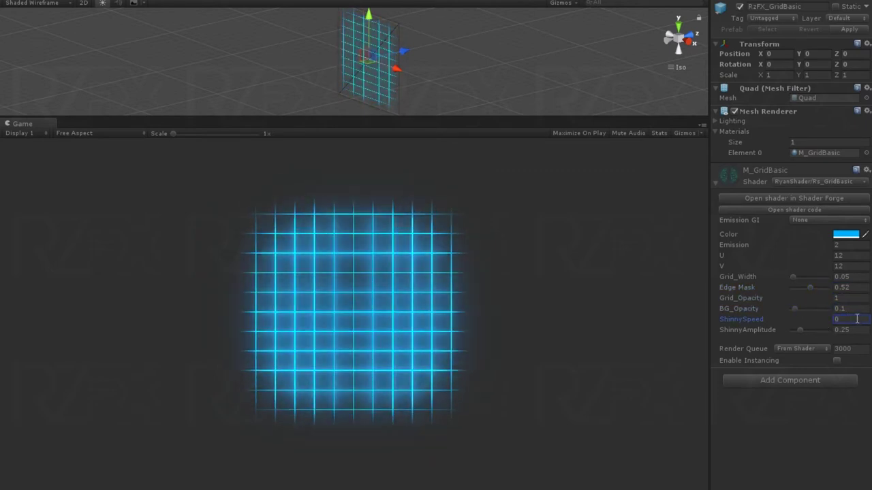
left_click_drag(804, 329, 794, 330)
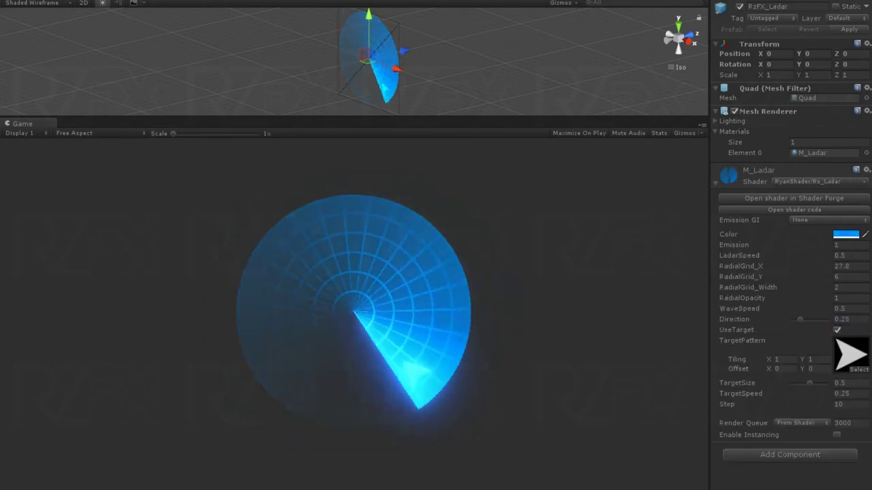
Step: Set radar Emission 1, LadarSpeed 10.5, and a 27.8 by 6 radial grid with width 2
left_click_drag(805, 248, 819, 243)
left_click(845, 256)
type("10.5")
key("Tab")
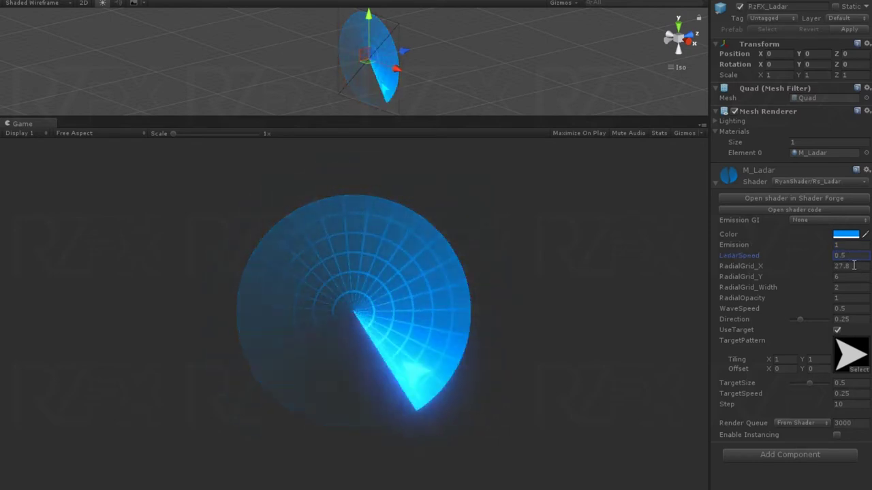
type("27.8")
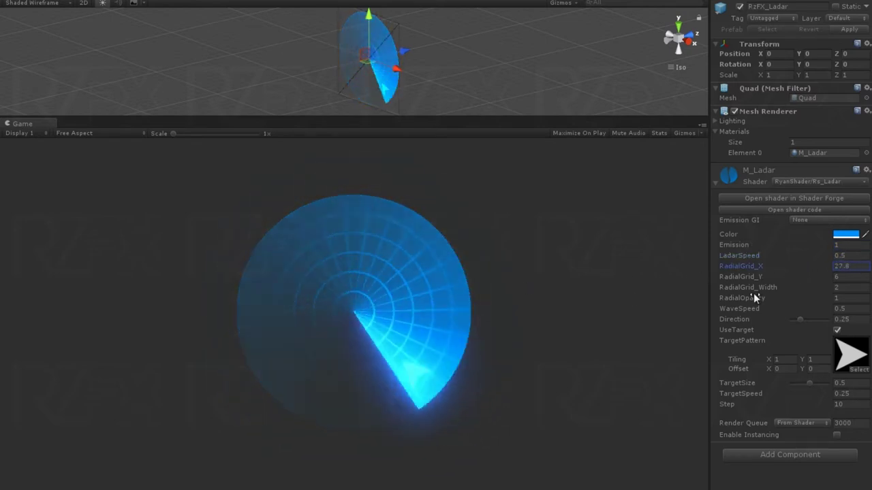
key("Tab")
type("0.2")
key("BackSpace")
key("BackSpace")
key("BackSpace")
type("6")
key("Tab")
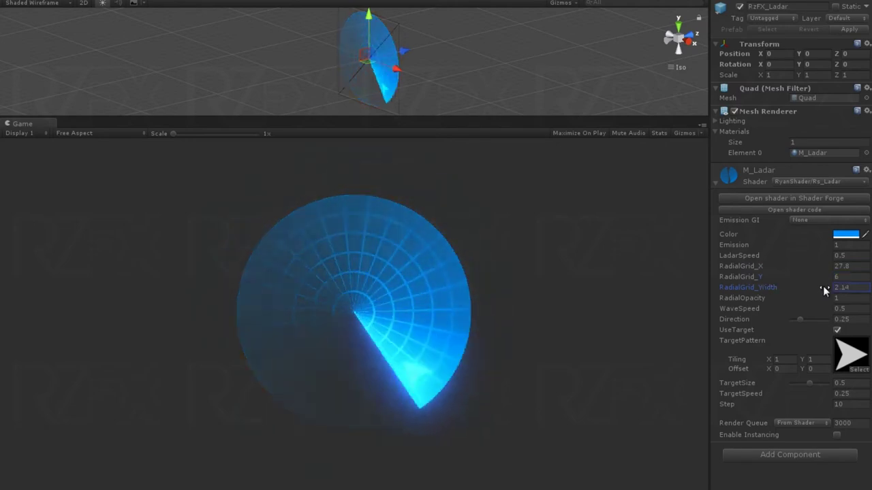
type("1.23")
mouse_move(815, 288)
left_mouse_down()
mouse_move(823, 299)
mouse_move(799, 304)
mouse_move(811, 297)
mouse_move(829, 309)
mouse_move(811, 319)
left_mouse_up()
Step: Set WaveSpeed 0.5, Direction 0.09, resize the target, then TargetSpeed 1 and Step 5
type("0.5")
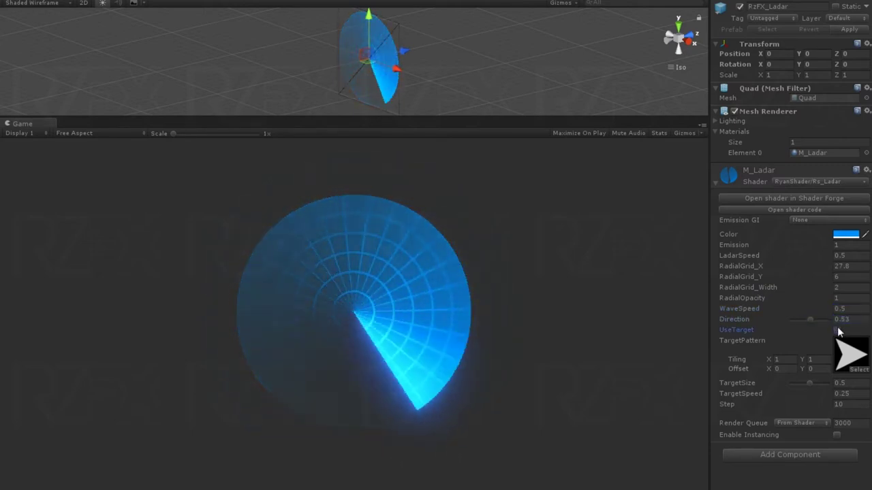
left_click_drag(809, 319, 792, 320)
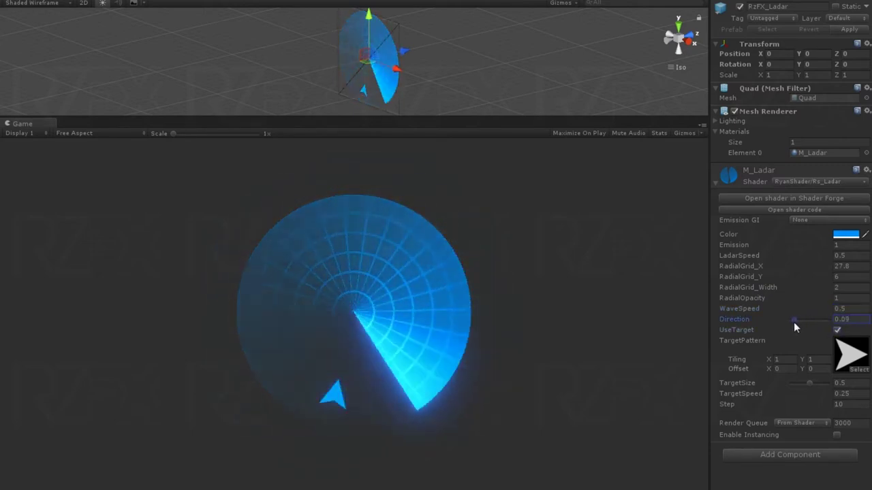
mouse_move(810, 383)
left_mouse_down()
mouse_move(796, 383)
mouse_move(809, 382)
left_mouse_up()
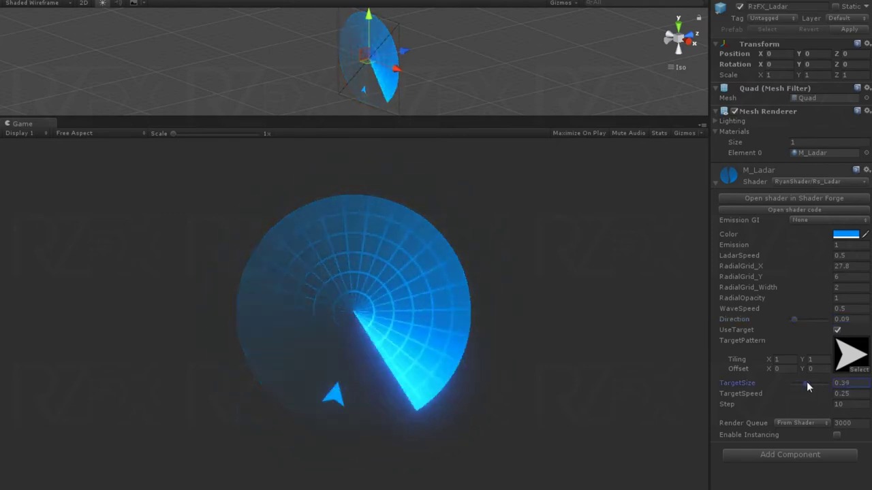
type("0.5")
left_click(851, 392)
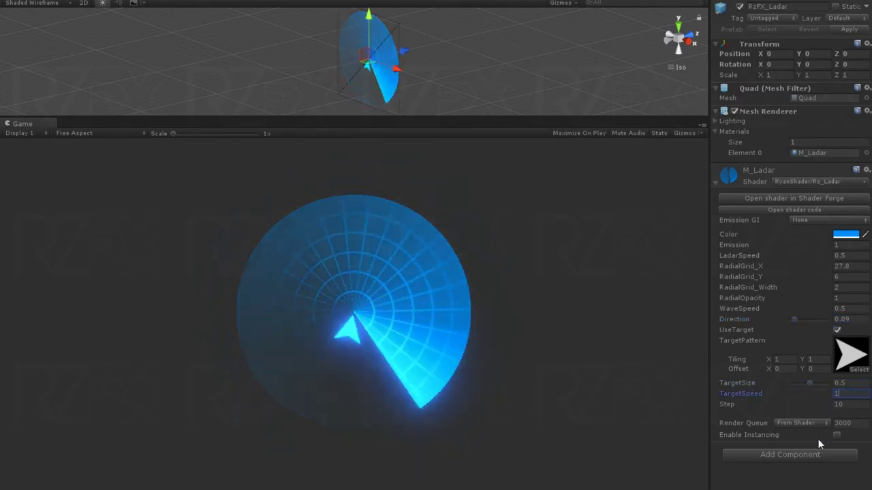
type("1")
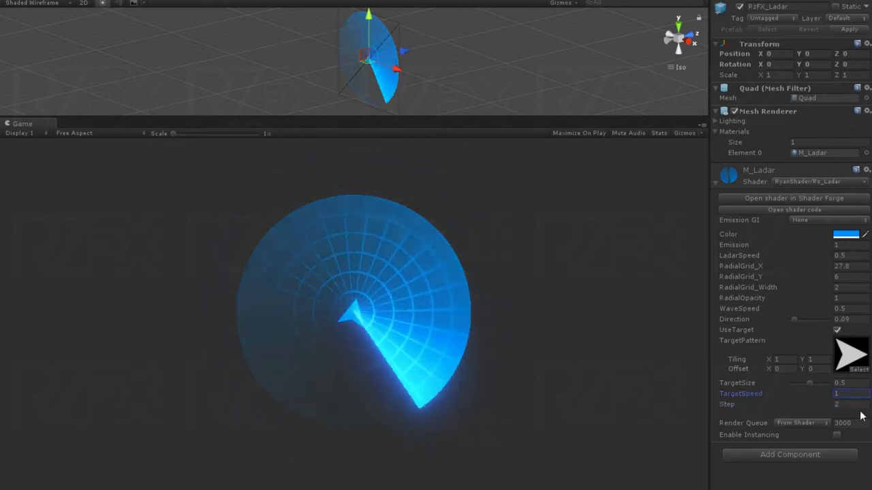
left_click(854, 405)
type("5")
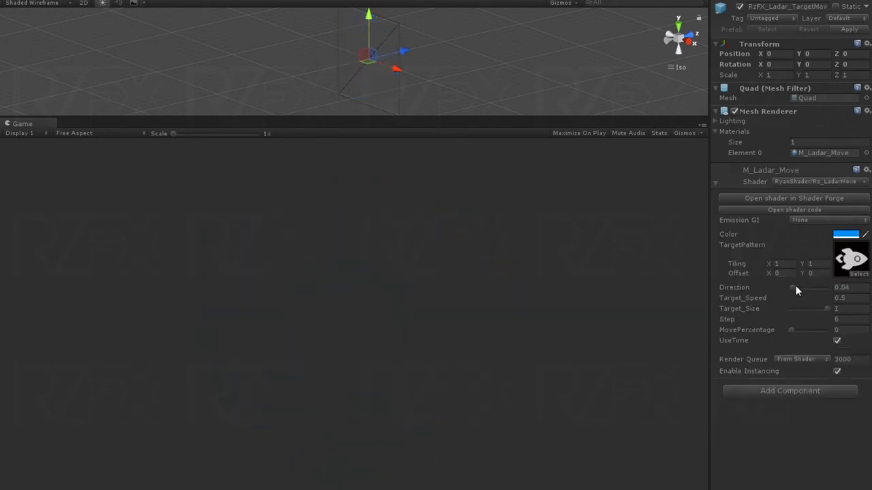
Step: Set M_Ladar_Move's Direction slider to 0.5
left_click_drag(795, 287, 811, 287)
Step: Scrub MovePercentage, Outside_Width, Inside_Width and Speed_G to preview the hologram
left_click_drag(792, 330, 801, 331)
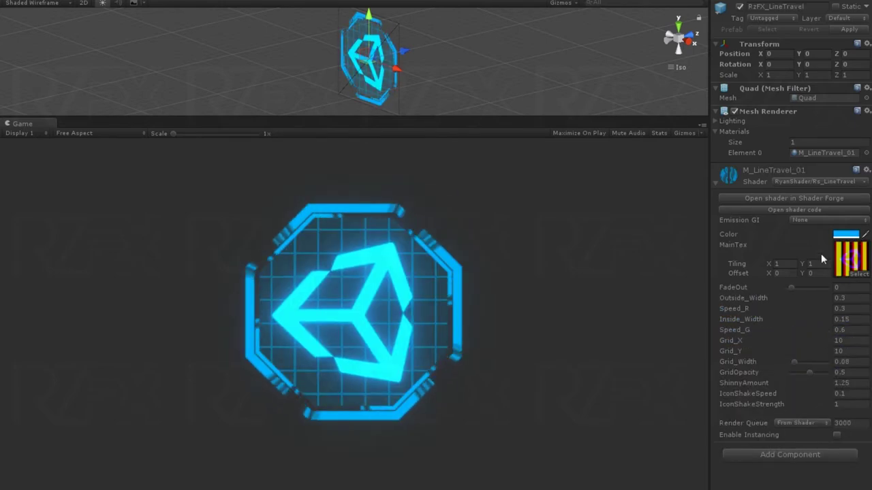
left_click_drag(818, 300, 865, 308)
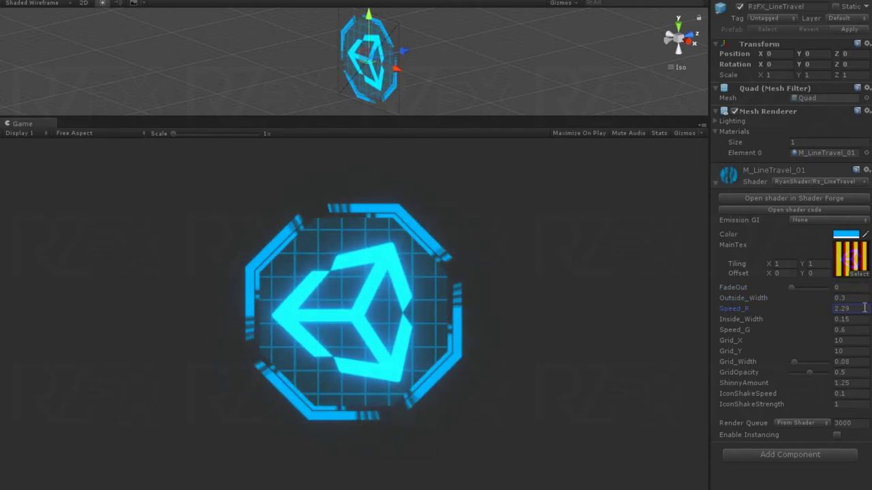
left_click(822, 321)
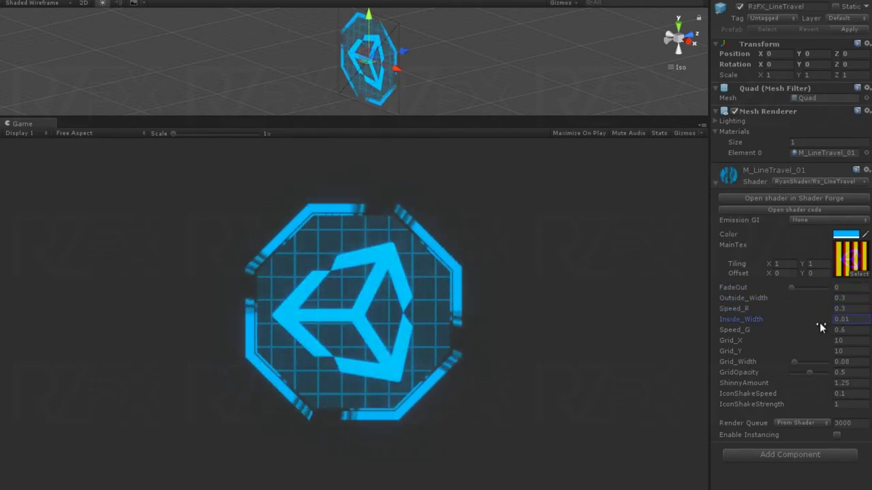
type("0.15")
left_click(826, 330)
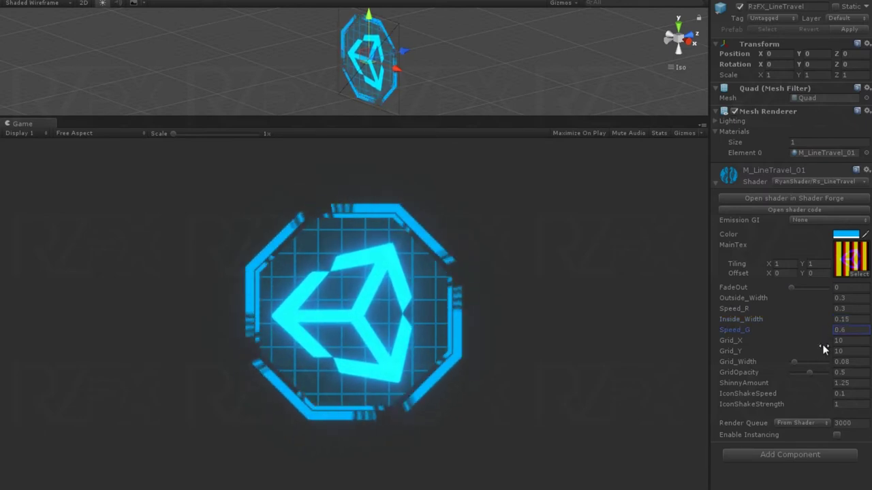
Step: Raise the Grid_Y line count and set IconShakeStrength to 0
mouse_move(803, 351)
left_mouse_down()
mouse_move(841, 350)
mouse_move(806, 378)
mouse_move(828, 386)
mouse_move(806, 387)
mouse_move(871, 393)
left_mouse_up()
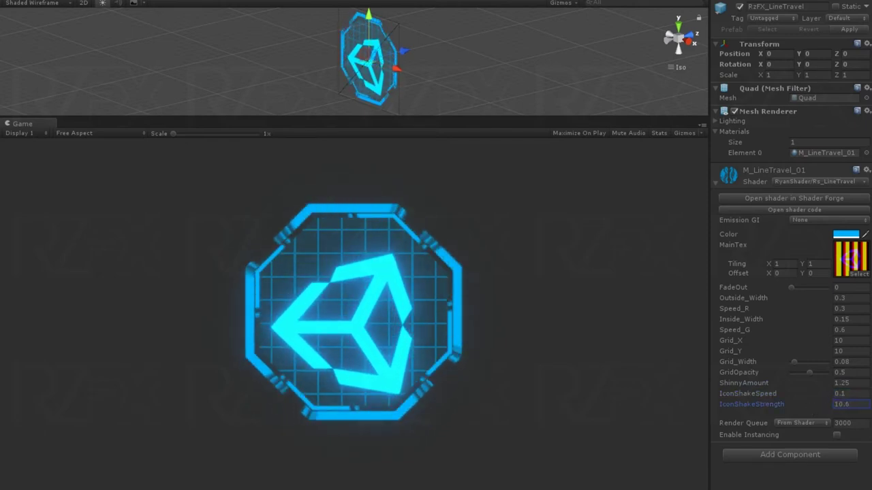
type("0")
key("Return")
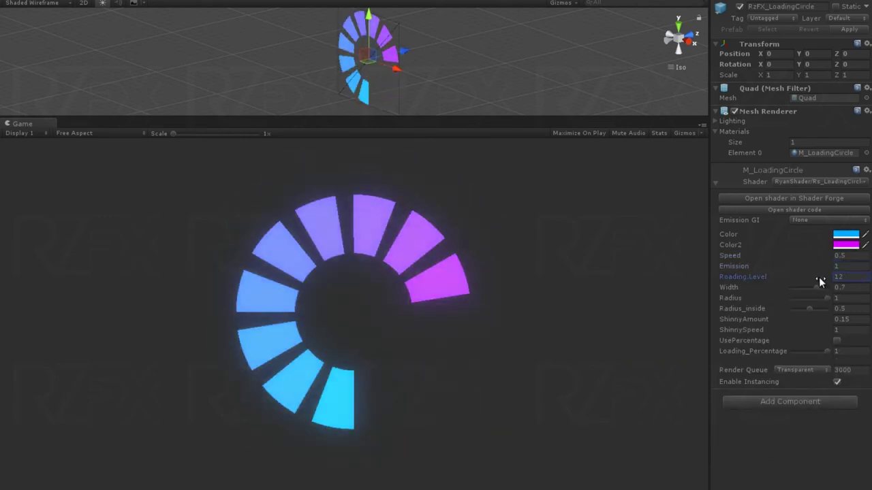
Step: Lower the loading circle's Level, preview UsePercentage fills, then change the loading line's bar count
mouse_move(819, 277)
left_mouse_down()
mouse_move(760, 280)
mouse_move(815, 281)
mouse_move(829, 299)
left_mouse_up()
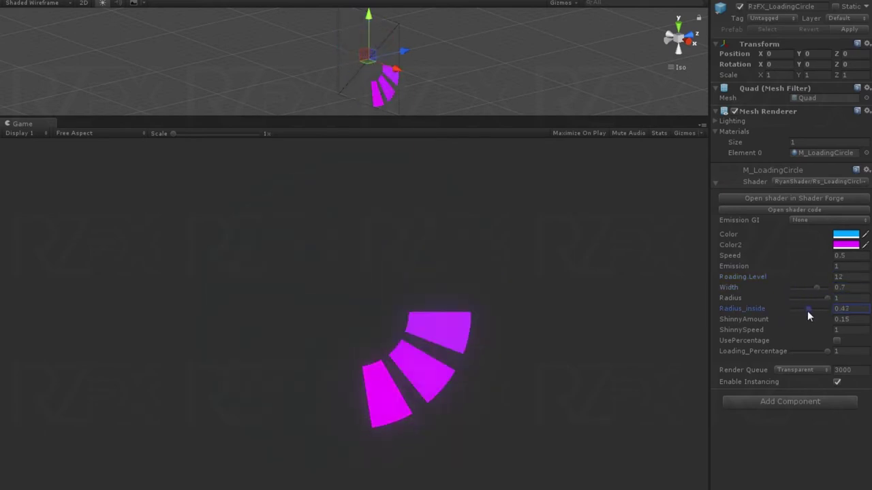
left_click(816, 321)
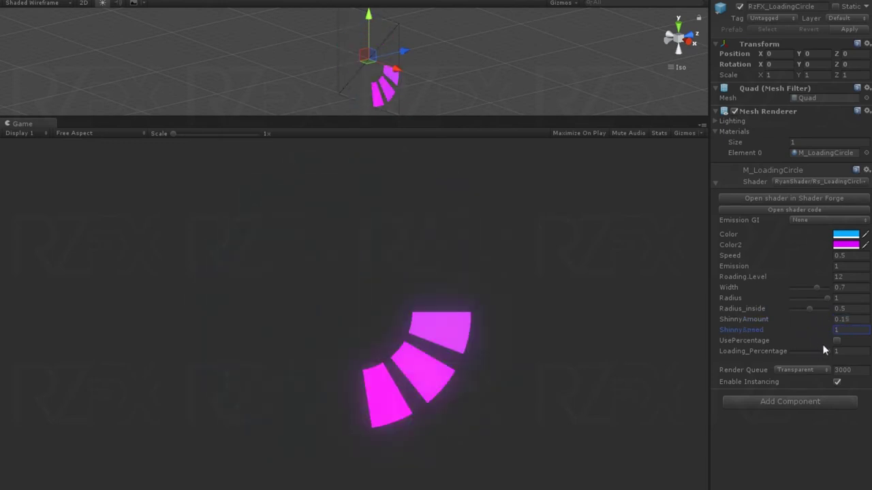
left_click(827, 342)
left_click_drag(829, 351, 827, 352)
left_click(836, 340)
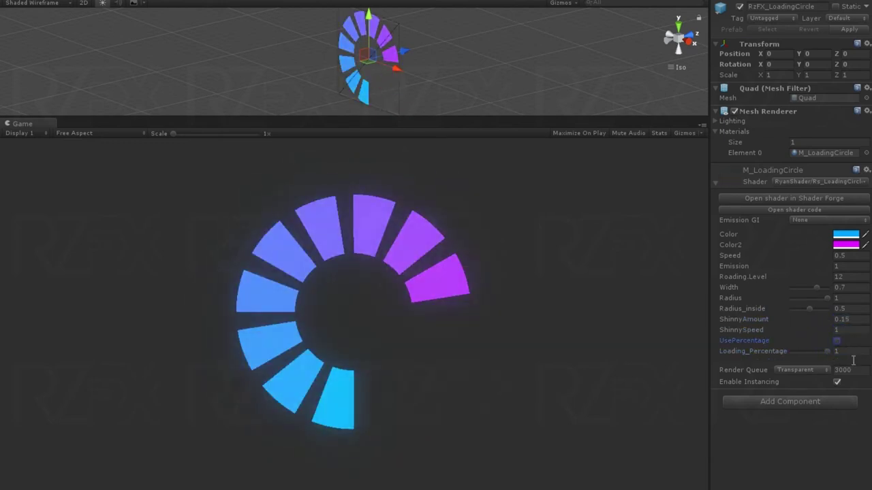
mouse_move(806, 255)
left_mouse_down()
mouse_move(744, 270)
mouse_move(799, 268)
left_mouse_up()
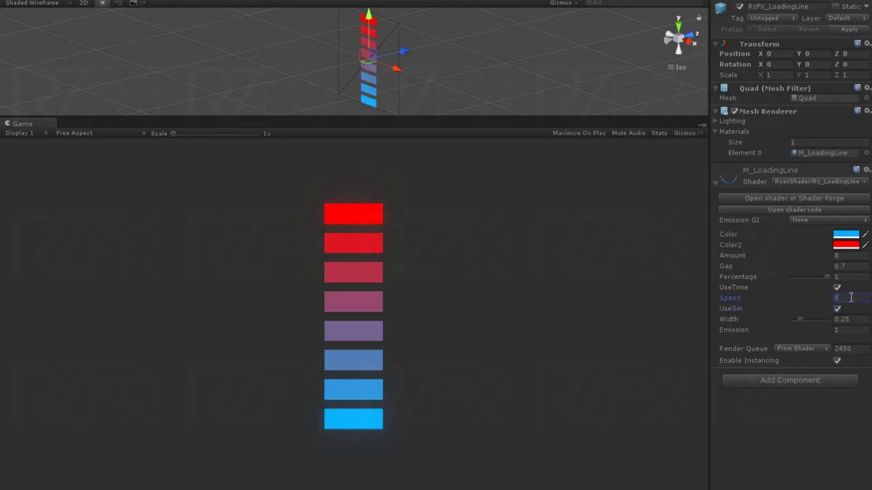
Step: Adjust the loading-line bar Width, then edit the loading heart's Emission value
left_click_drag(802, 320, 797, 325)
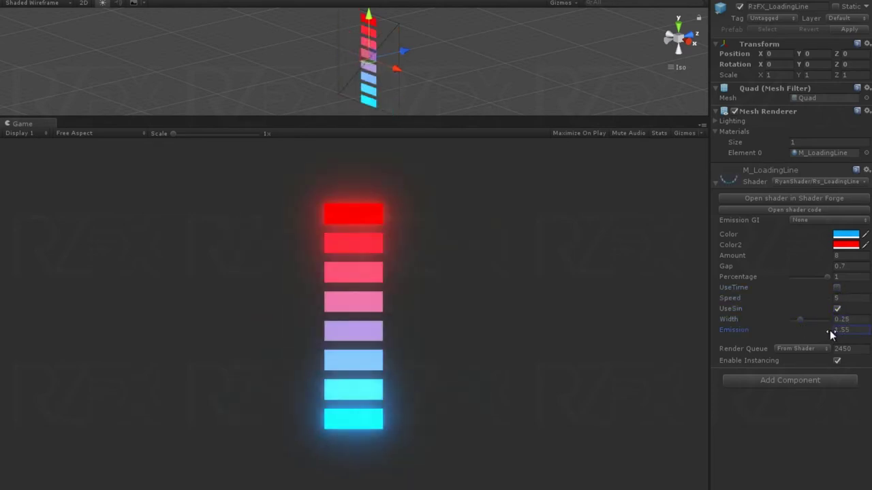
left_click(806, 259)
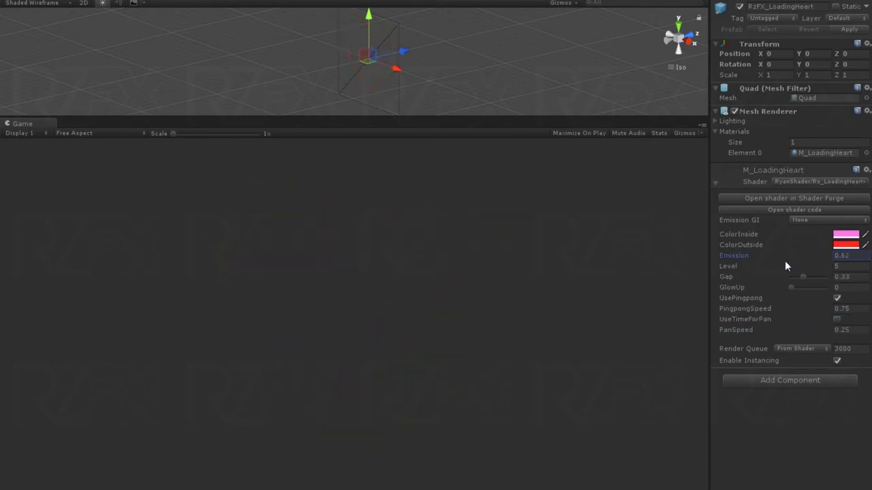
Step: Reduce the heart's ring Level, toggle UsePingpong, and scrub PanSpeed before reverting to 0.25
mouse_move(815, 264)
left_mouse_down()
mouse_move(786, 275)
mouse_move(821, 279)
mouse_move(797, 289)
left_mouse_up()
left_click(837, 299)
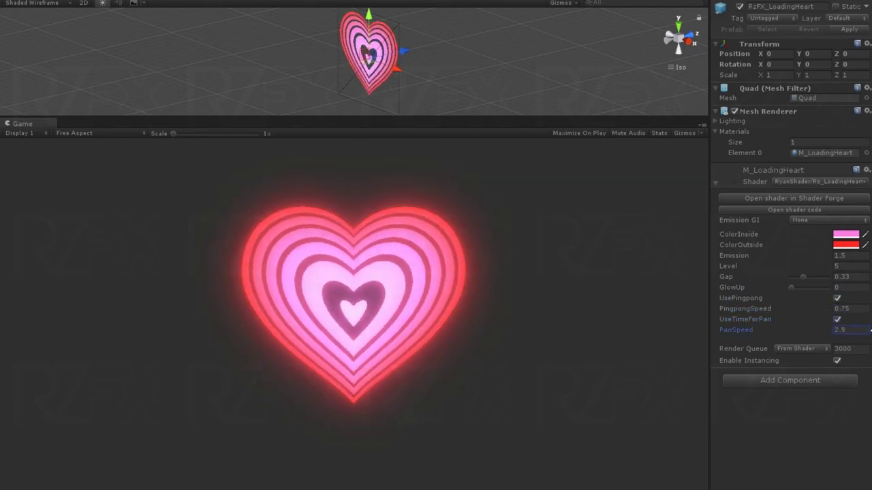
left_click_drag(826, 331, 815, 332)
key("ctrl+z")
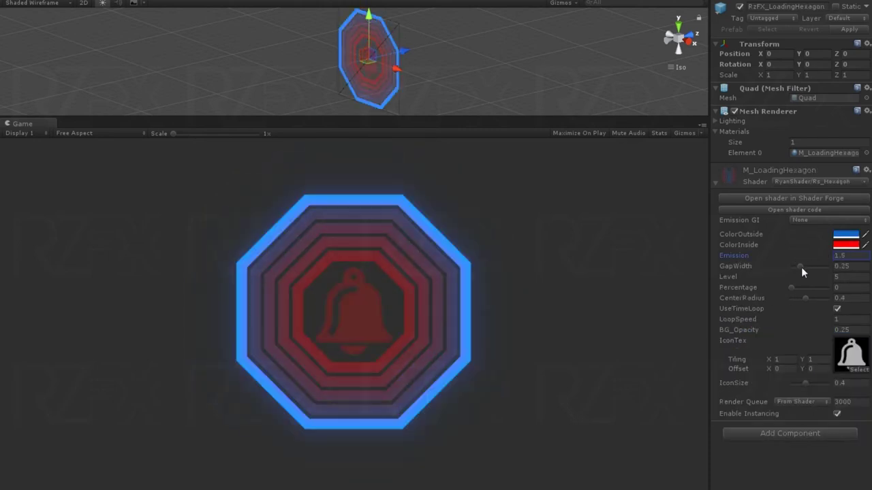
Step: Narrow hexagon GapWidth to 0.09, turn off UseTimeLoop, undo CenterRadius, set LoopSpeed to 1
mouse_move(801, 267)
left_mouse_down()
mouse_move(770, 279)
mouse_move(811, 288)
left_mouse_up()
left_click(837, 308)
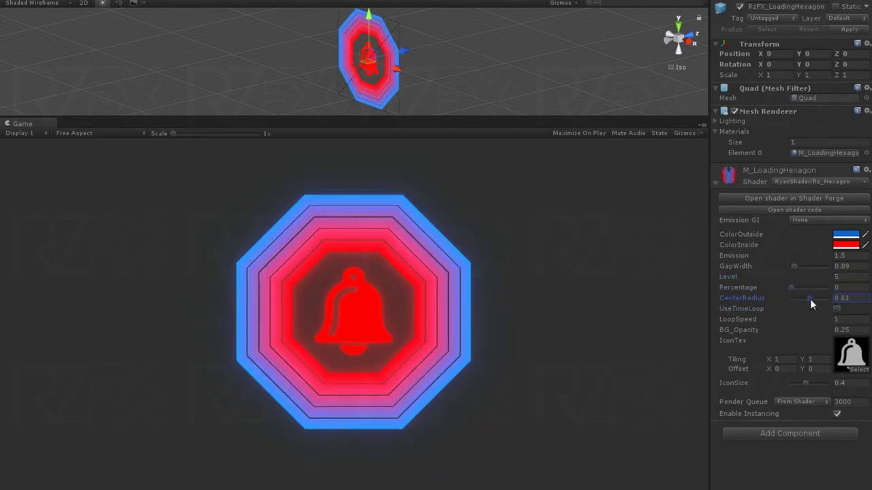
key("ctrl+z")
key("ctrl+z")
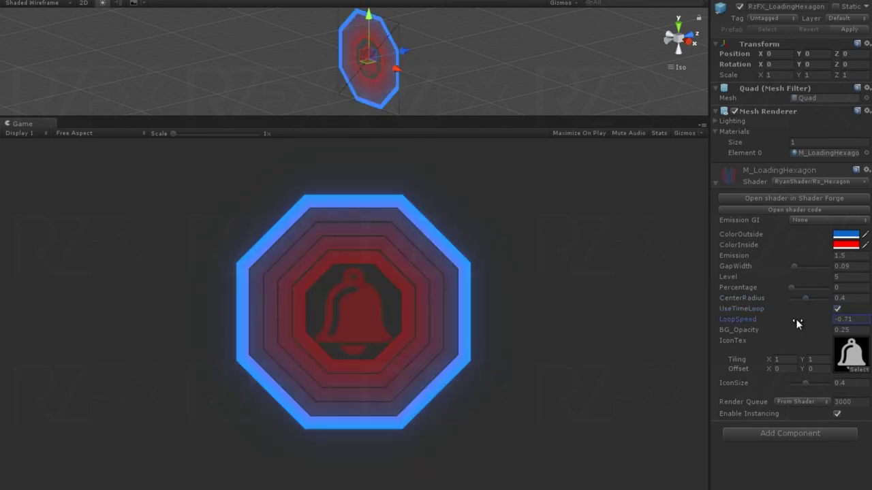
type("1")
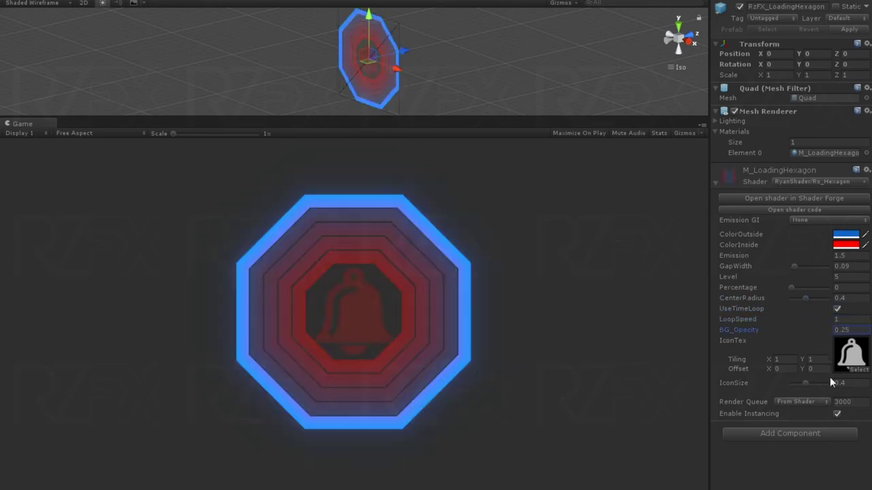
left_click(805, 384)
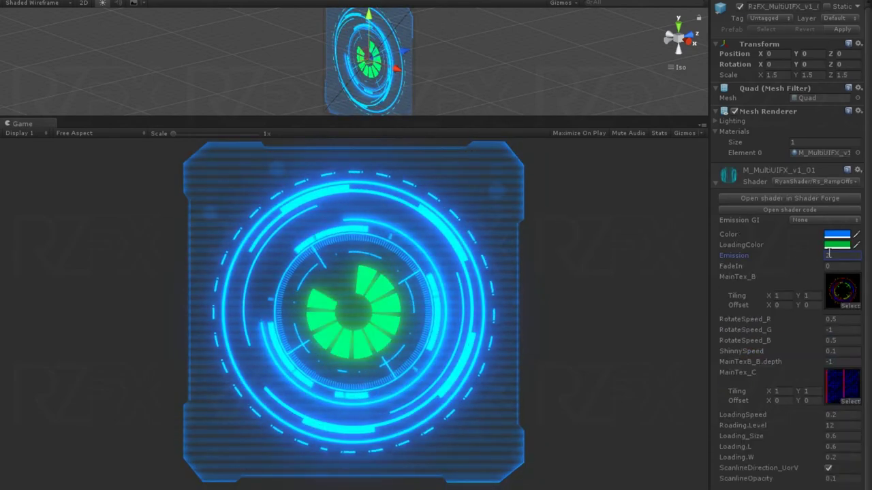
Step: Change the multi-UI hologram's LoadingColor from green to yellow
left_click(836, 245)
left_click_drag(763, 205, 737, 208)
left_click_drag(779, 213, 747, 206)
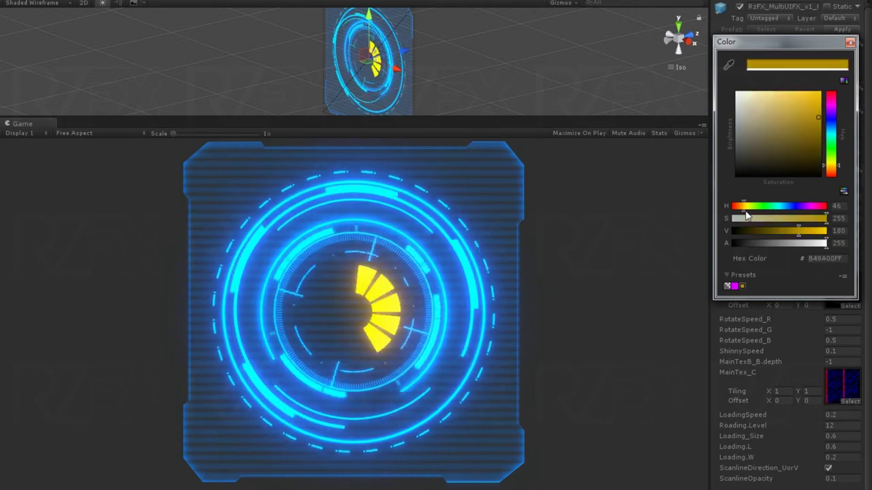
left_click(850, 42)
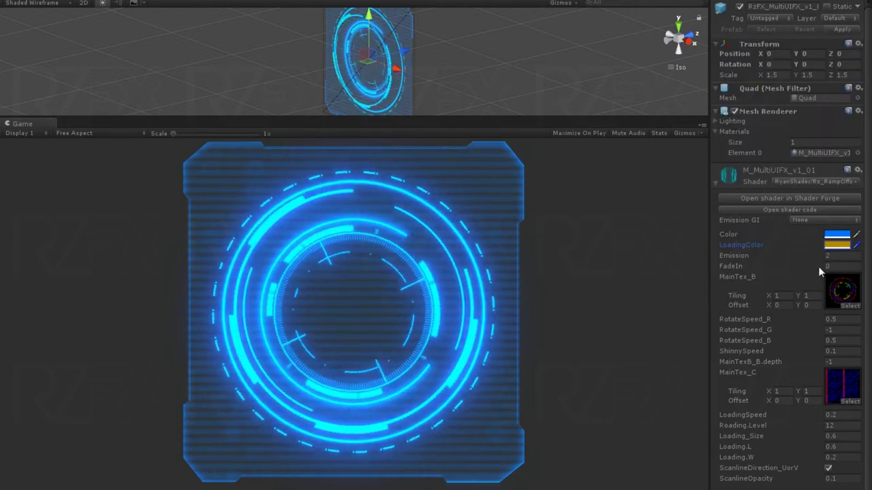
Step: Preview FadeIn, try a faster RotateSpeed_G before resetting to -1, and set ShinnySpeed to 5
left_click_drag(784, 265, 782, 272)
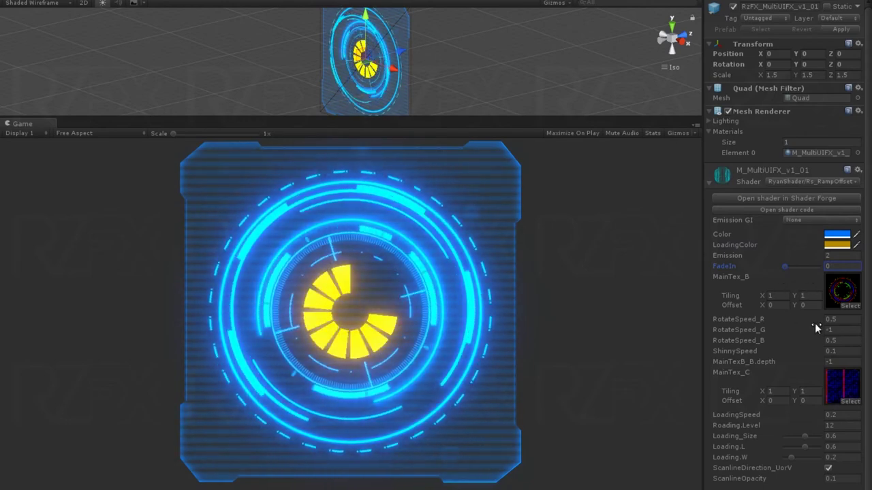
mouse_move(811, 318)
left_mouse_down()
mouse_move(850, 320)
mouse_move(814, 320)
mouse_move(841, 329)
mouse_move(824, 331)
left_mouse_up()
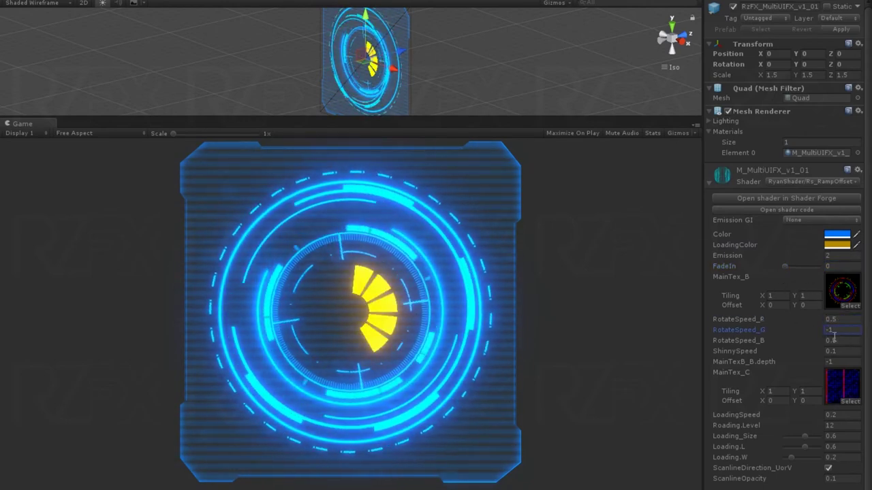
left_click(821, 342)
left_click(838, 351)
type("3.04")
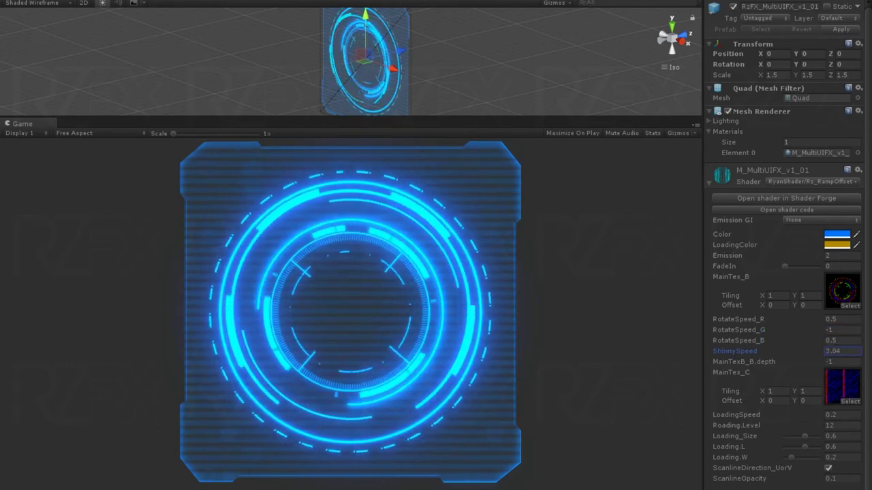
type("5")
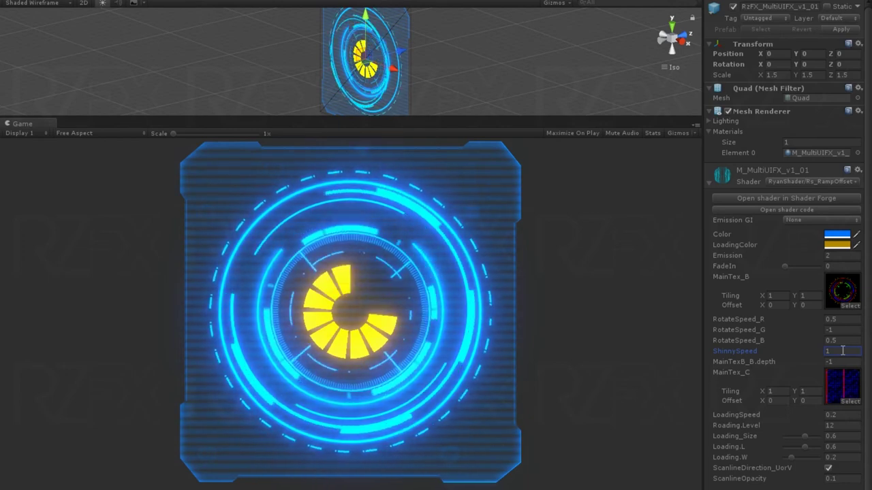
Step: Adjust MainTexB_B.depth, lower then restore Roading.Level to 12, and edit Loading_Size
left_click_drag(818, 361, 815, 373)
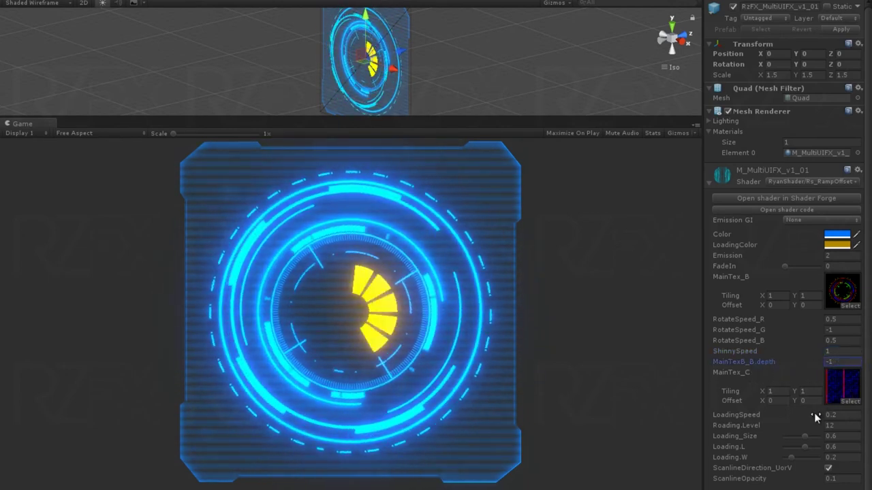
left_click_drag(815, 428, 799, 429)
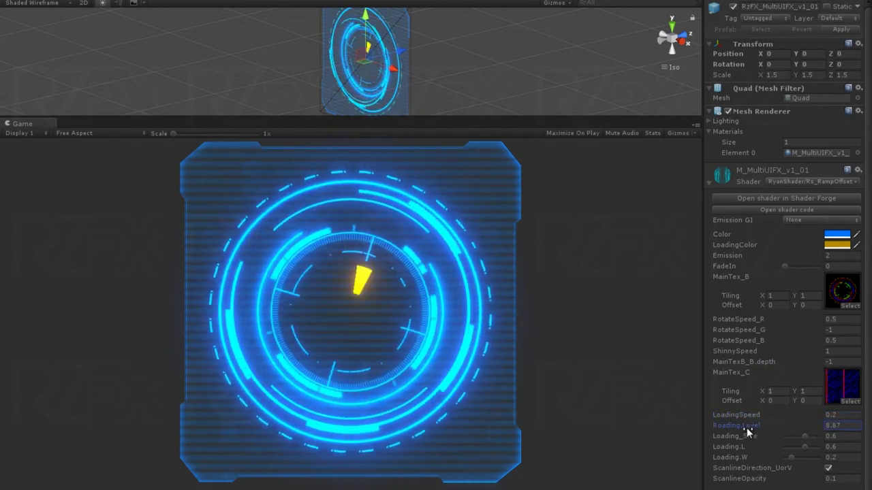
mouse_move(746, 427)
left_mouse_down()
mouse_move(810, 429)
mouse_move(789, 465)
left_mouse_up()
left_click(806, 436)
Step: Edit ScanlineOpacity and toggle ScanlineDirection_UorV on and back off
left_click(826, 478)
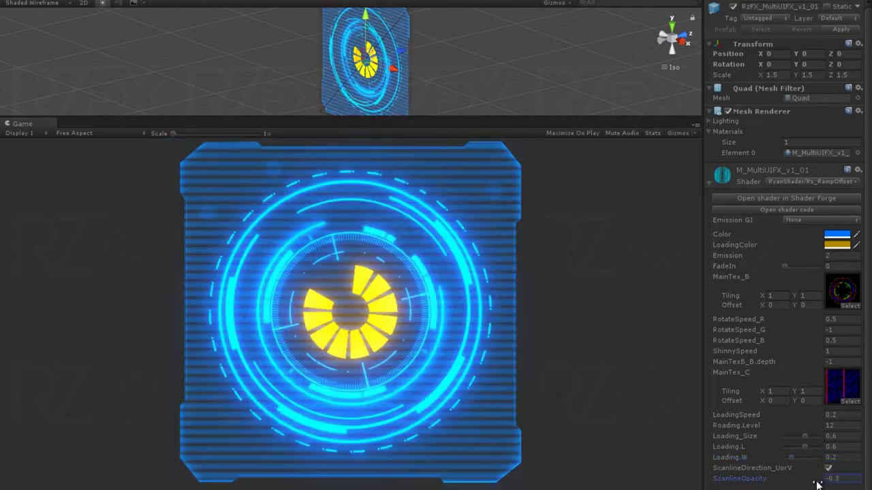
left_click(828, 468)
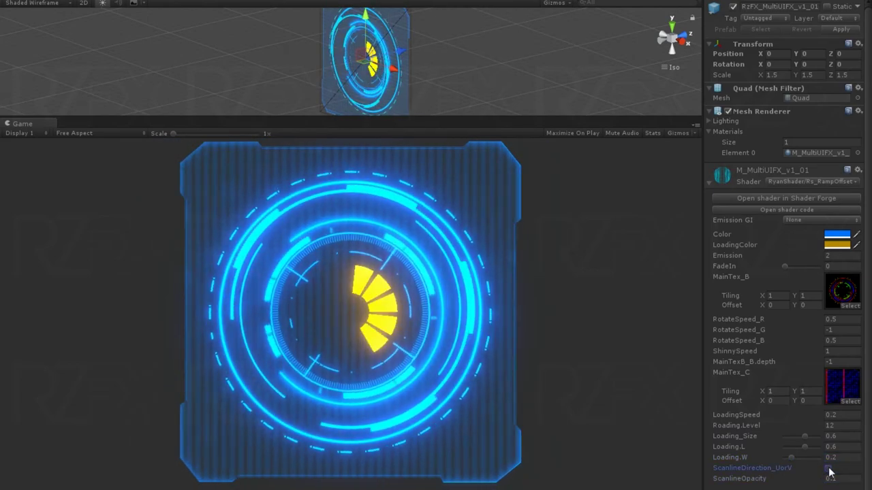
left_click(828, 468)
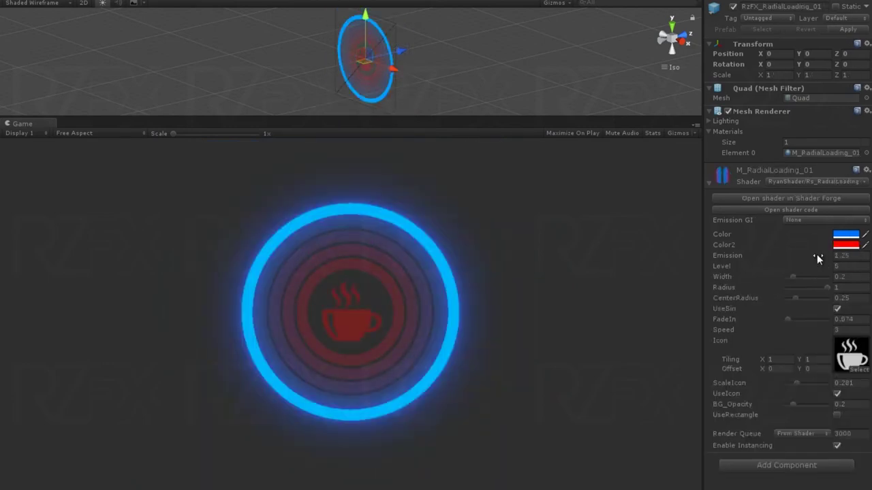
left_click(817, 257)
Step: Thin the radial ring bands, edit Radius and CenterRadius, disable UseSin and slow the Speed
left_click(810, 268)
left_click_drag(795, 278, 793, 280)
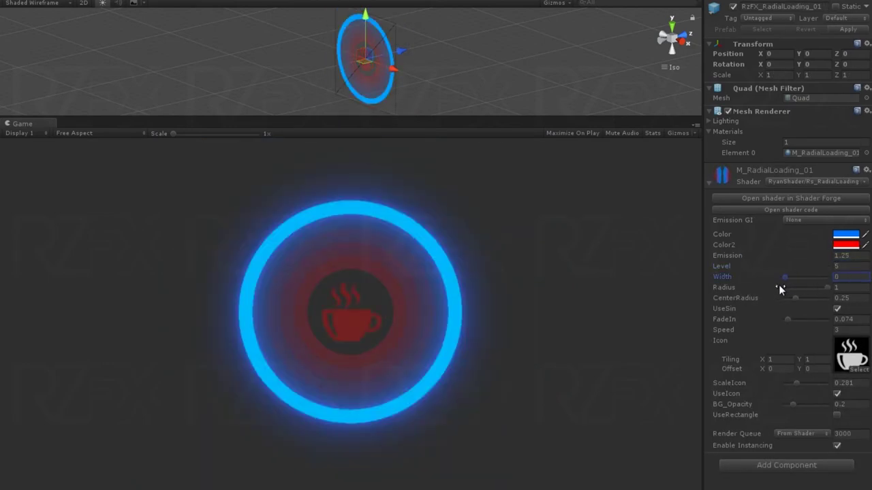
type(".2")
left_click(824, 289)
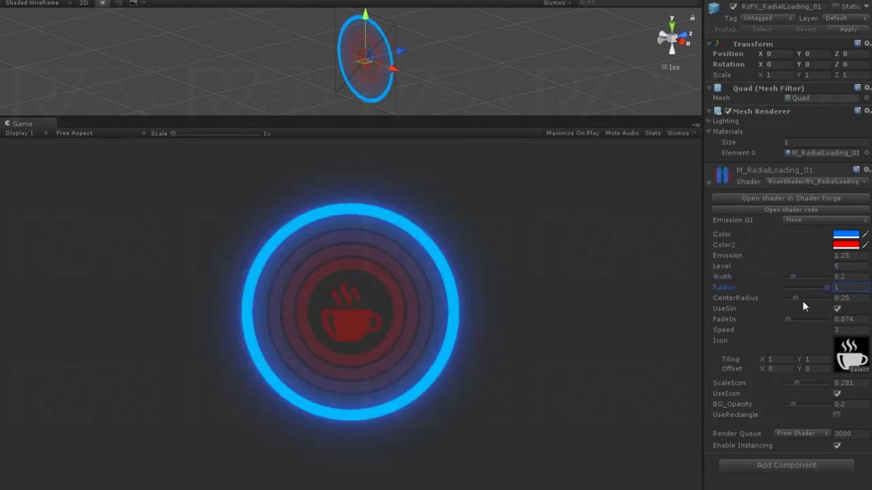
left_click(801, 301)
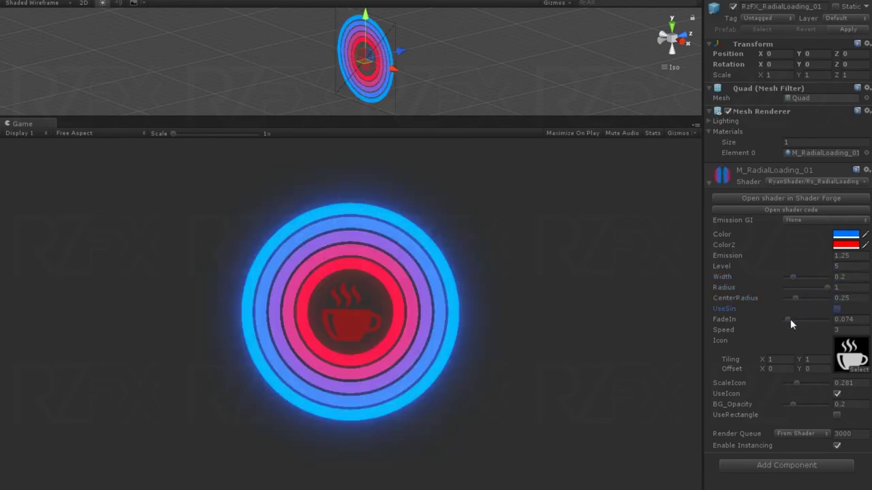
left_click(837, 310)
left_click_drag(822, 330, 800, 328)
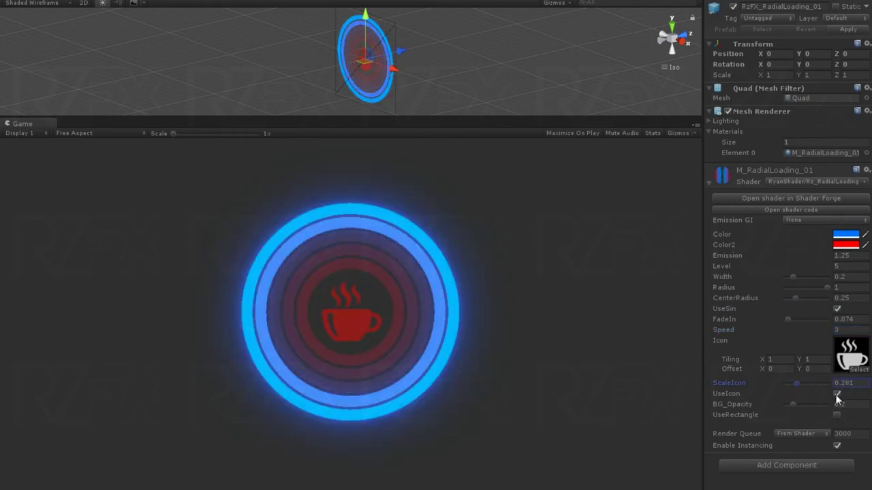
Step: Toggle the cup icon, raise BG_Opacity, and try UseRectangle squares before returning to circles
left_click(836, 395)
left_click(836, 394)
mouse_move(792, 405)
left_mouse_down()
mouse_move(811, 411)
mouse_move(785, 412)
left_mouse_up()
left_click(836, 415)
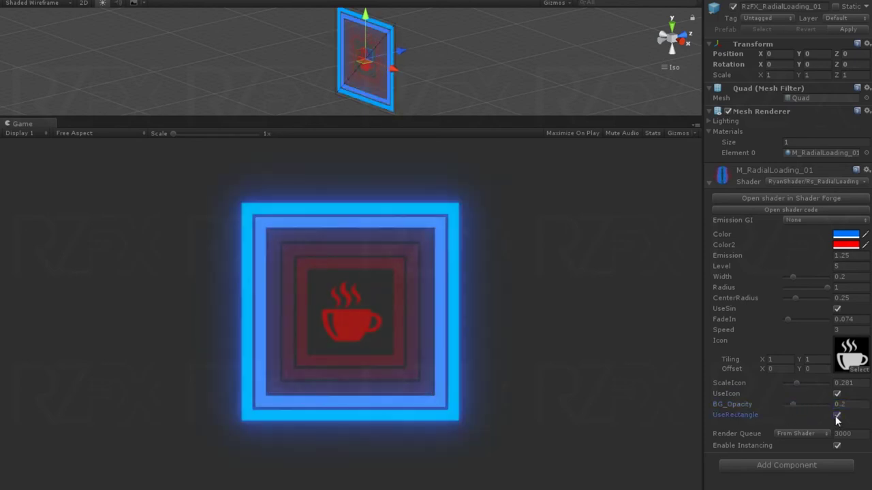
left_click(836, 415)
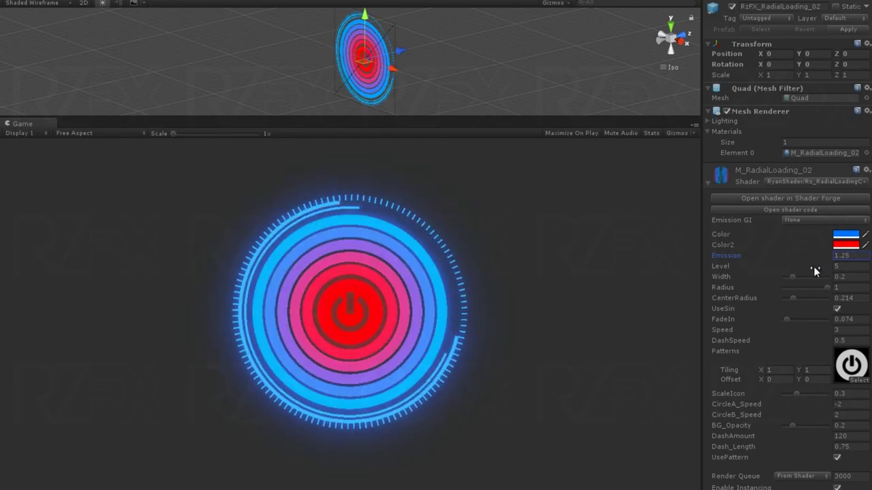
Step: Raise Level, widen the rings, enlarge CenterRadius, test UseSin and FadeIn, and set Speed to 3
left_click_drag(815, 271, 840, 273)
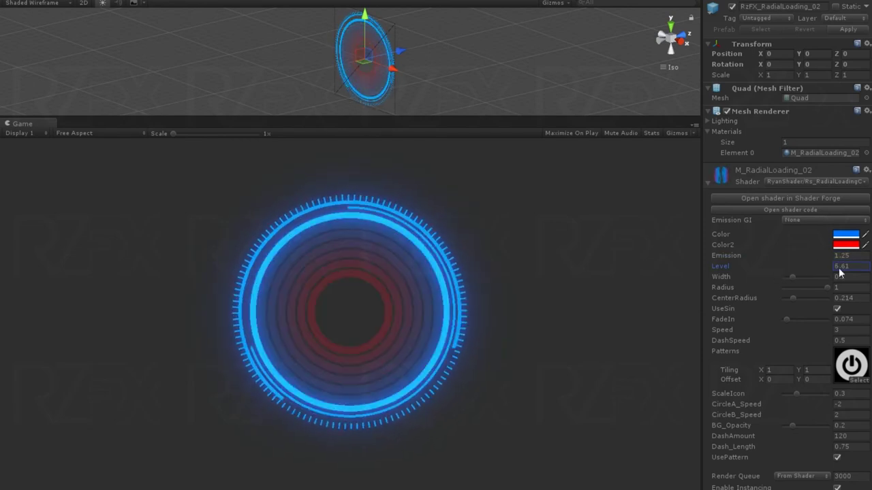
left_click(796, 277)
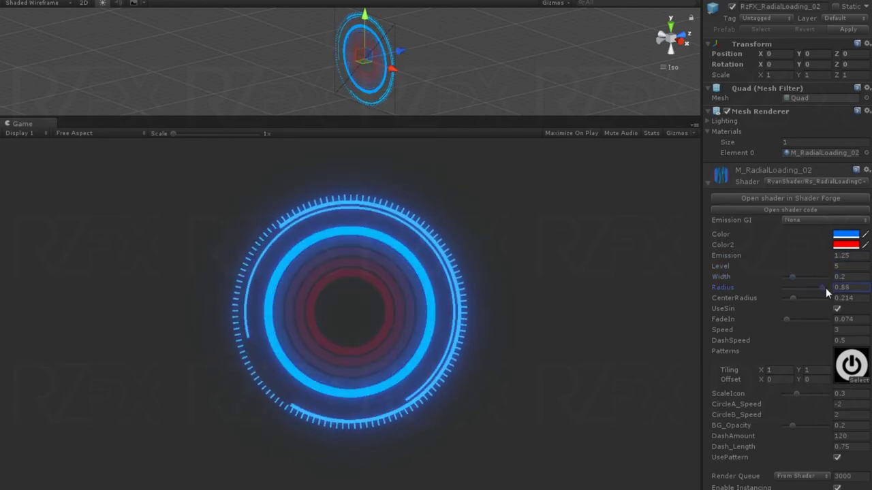
left_click(810, 298)
left_click(837, 308)
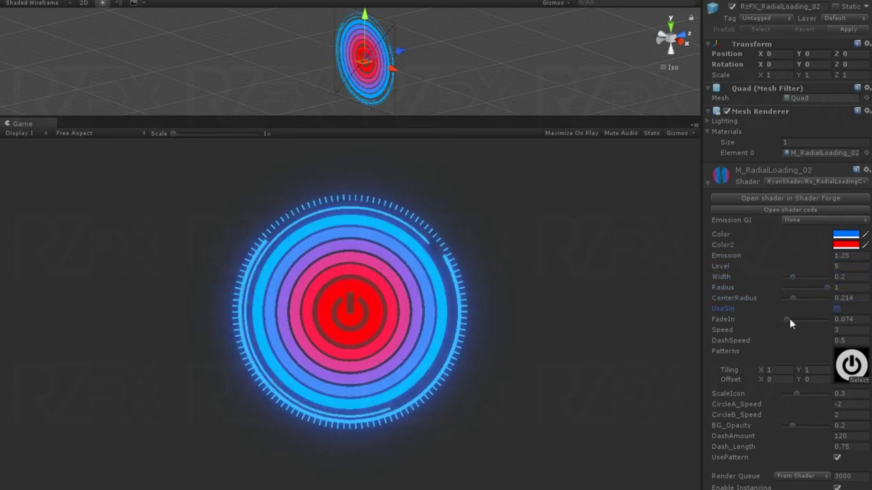
left_click(788, 319)
left_click(837, 310)
left_click(856, 330)
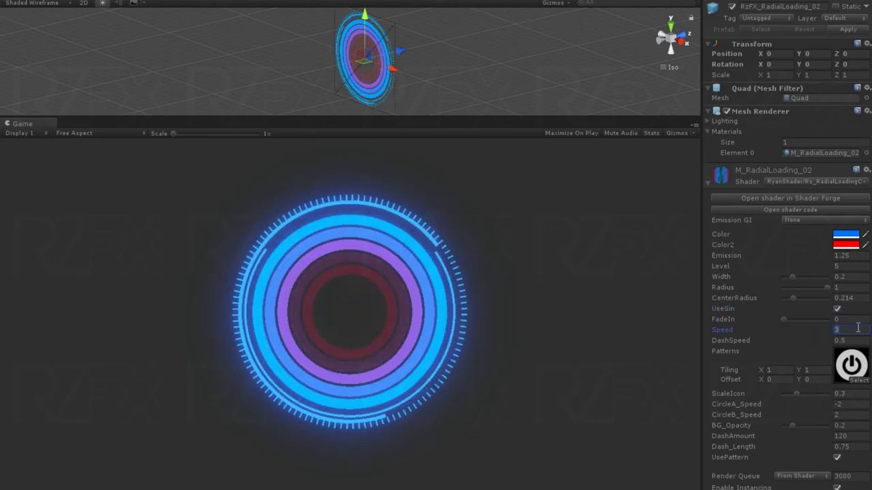
type("103")
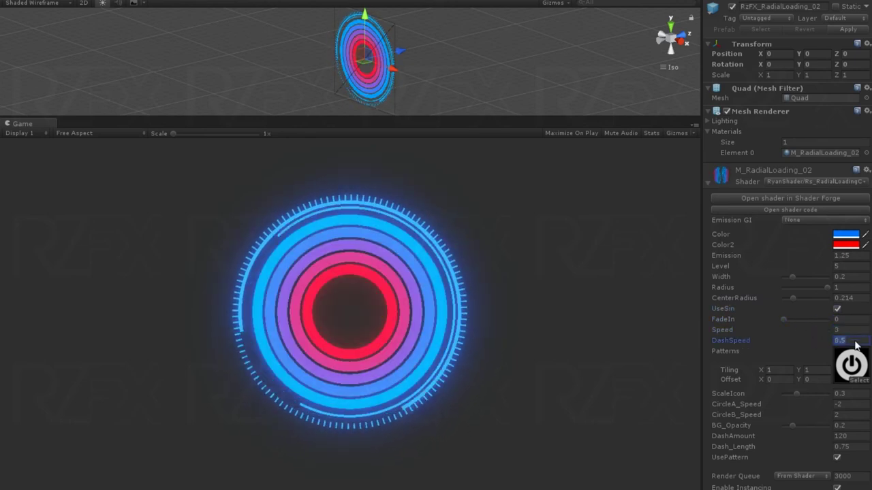
Step: Set the dash speed field to 0, try ScaleIcon sizes before undoing to 0.3, and speed up CircleB_Speed
left_click(855, 340)
type("0")
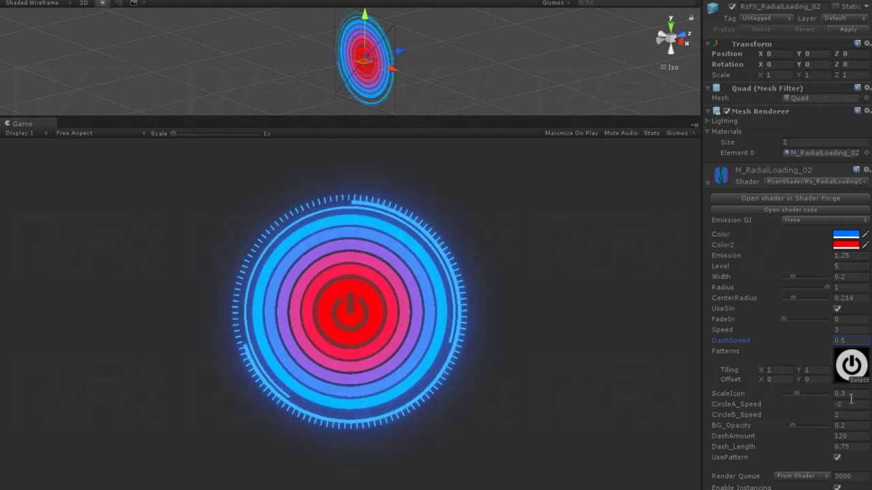
left_click_drag(796, 394, 801, 394)
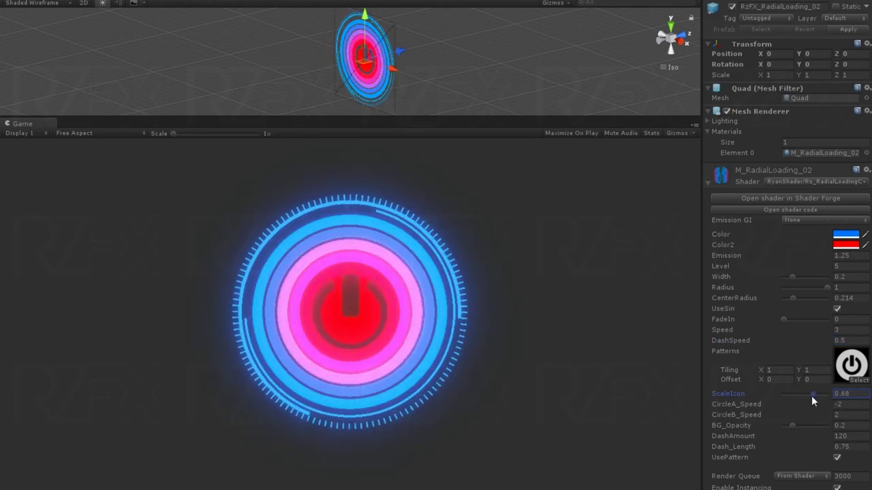
left_click_drag(801, 394, 801, 397)
key("ctrl+z")
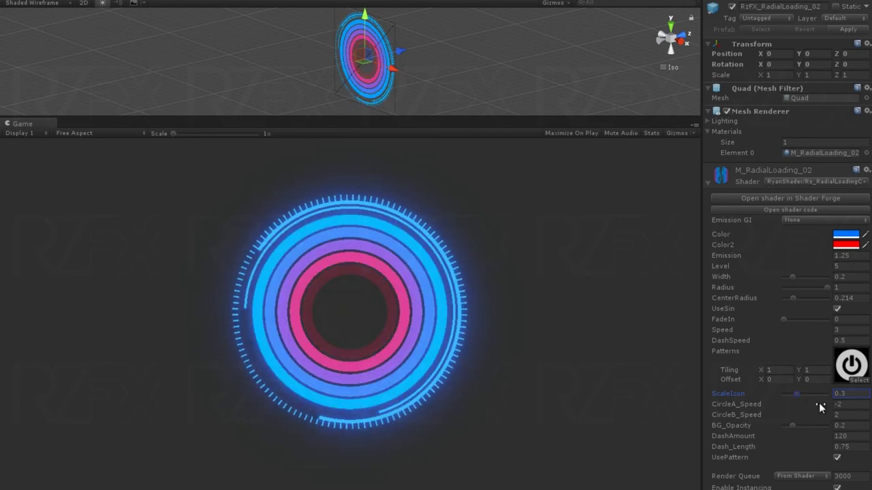
mouse_move(814, 415)
left_mouse_down()
mouse_move(838, 415)
mouse_move(783, 436)
left_mouse_up()
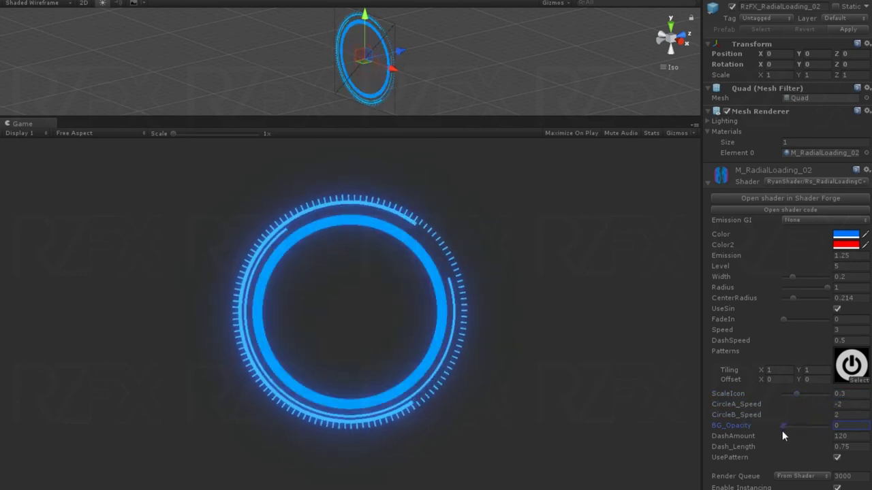
type(".2")
Step: Set DashAmount to 100 and Dash_Length to 0.75, then uncheck UsePattern
left_click(845, 436)
type("12")
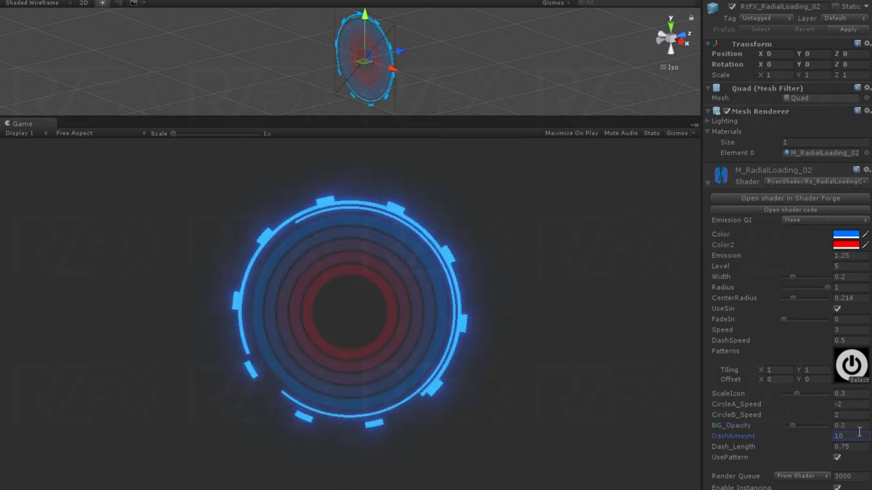
key("BackSpace")
type("64")
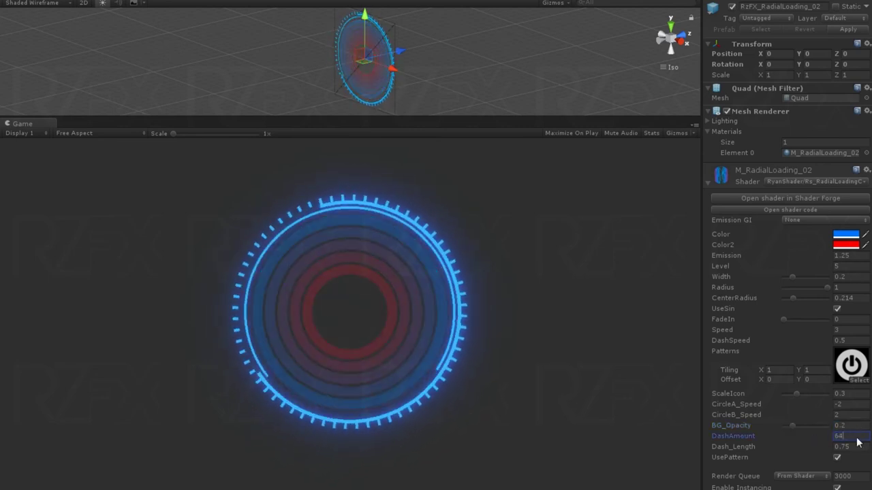
type("00")
left_click(860, 446)
type("0.1")
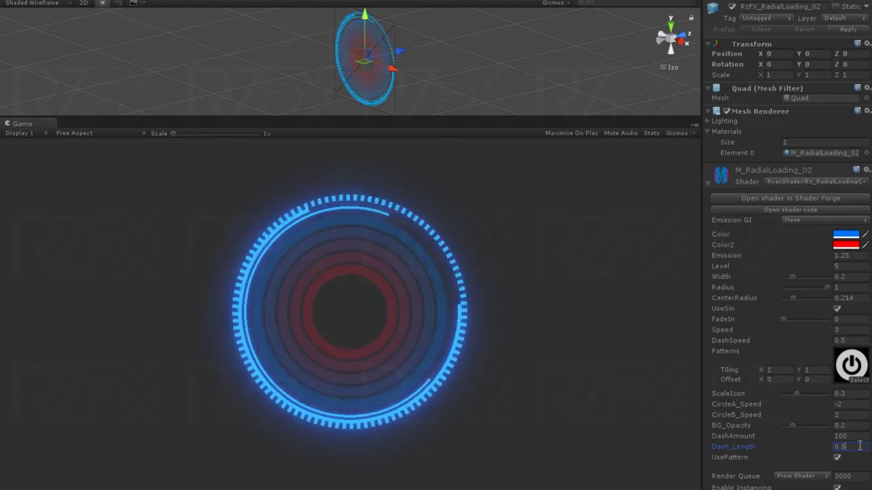
key("BackSpace")
type("7")
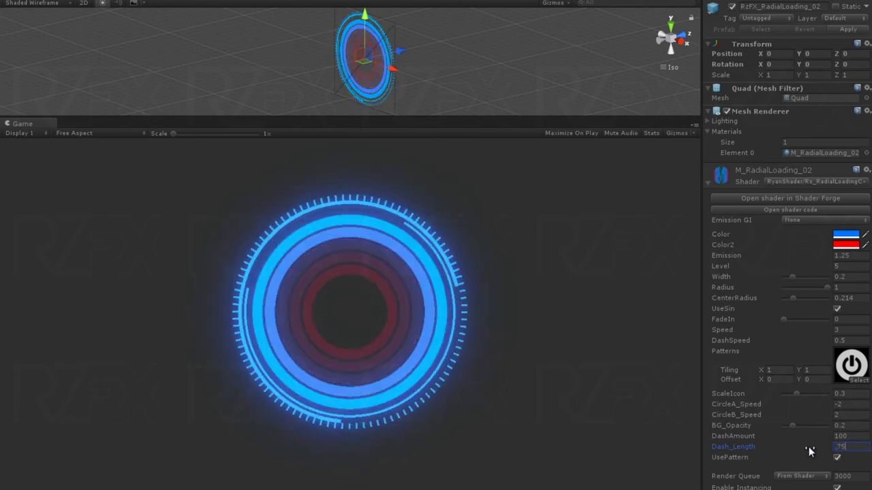
type("5")
left_click(837, 458)
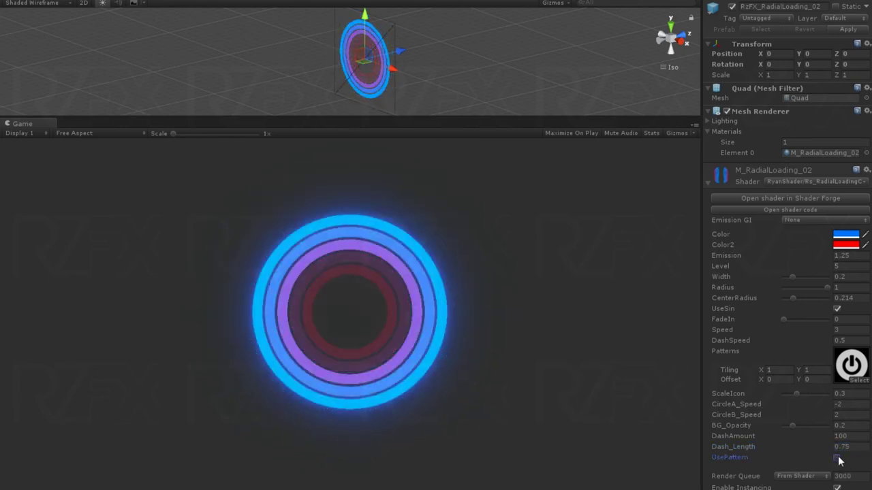
Step: Re-enable UsePattern and set the random mosaic's Density to 8 and Speed to 2
left_click(838, 458)
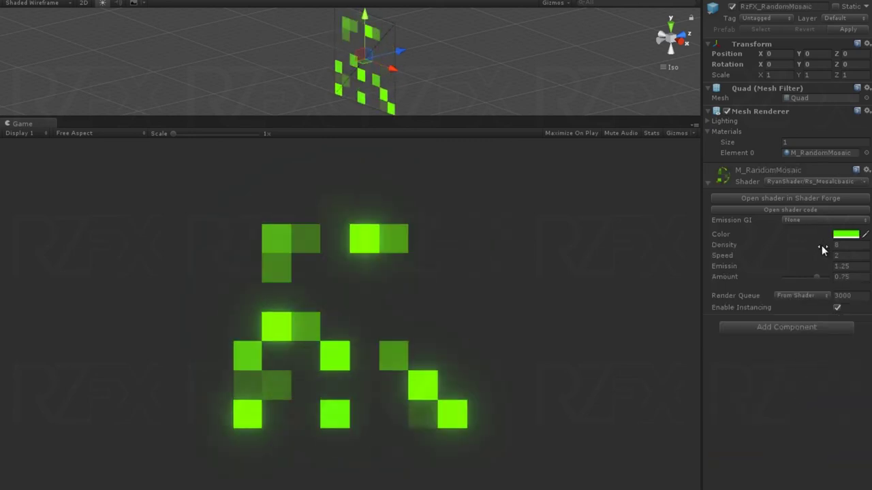
mouse_move(766, 249)
left_mouse_down()
mouse_move(864, 259)
mouse_move(785, 290)
left_mouse_up()
type("2")
left_click(805, 266)
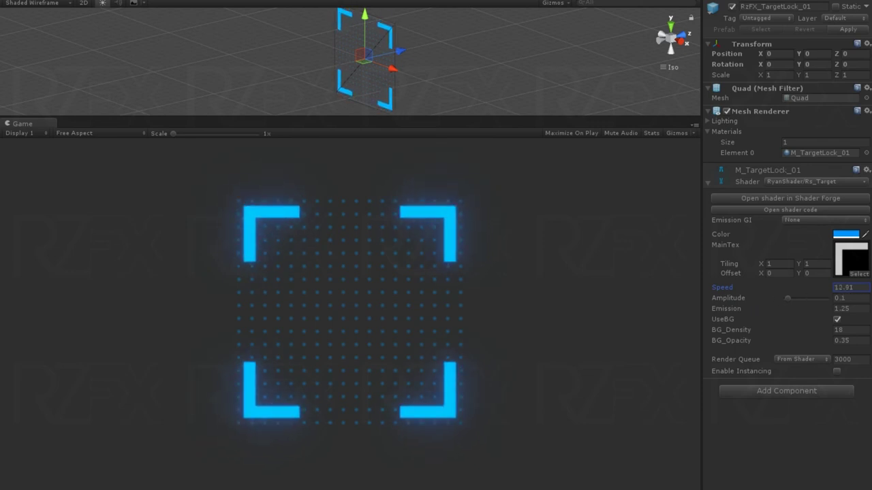
Step: Edit M_TargetLock_01's Speed and set the bracket Amplitude to 0.1
type("0")
left_click(839, 298)
type("1")
key("BackSpace")
type("0.1")
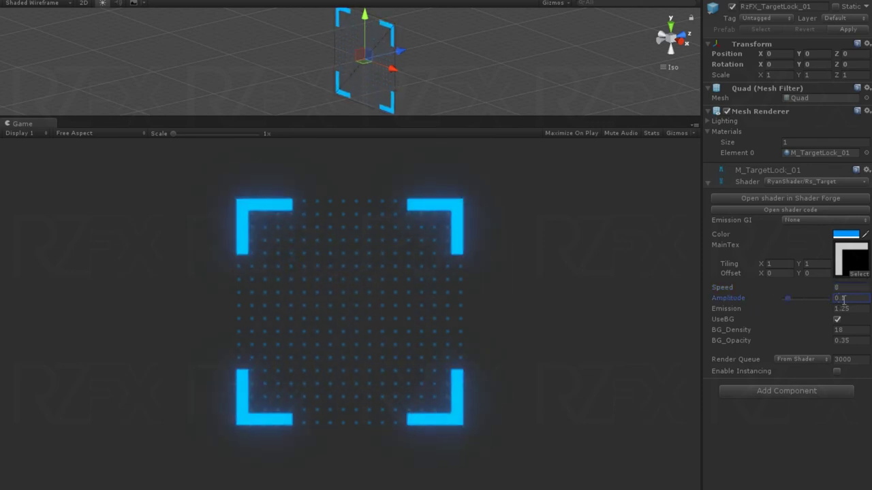
key("Tab")
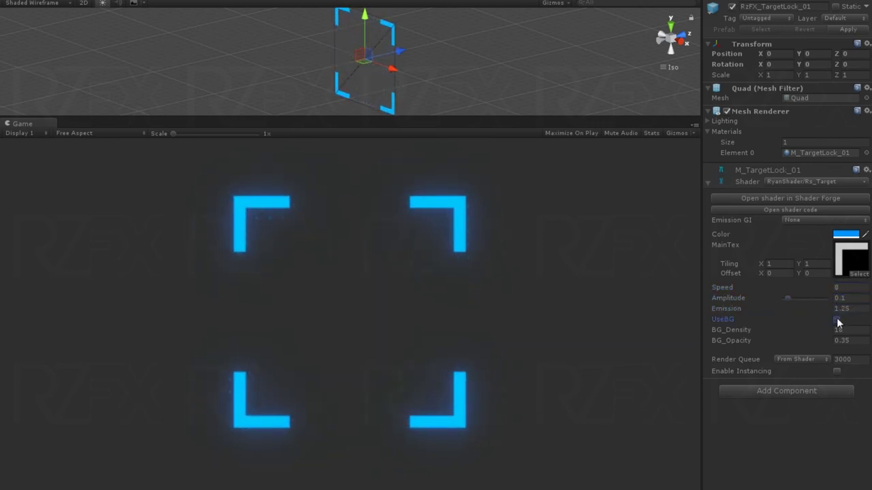
Step: Turn off the dotted background, adjust BG_Opacity, and edit the cross target's speed
left_click(823, 329)
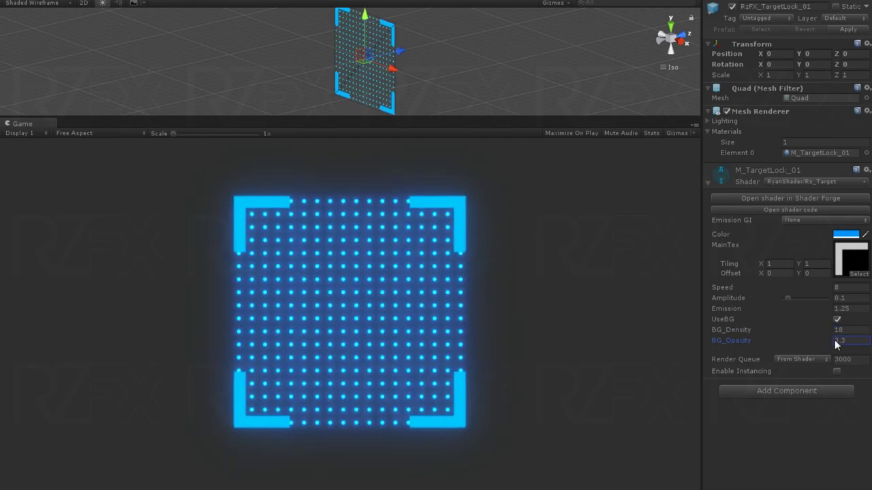
left_click(806, 433)
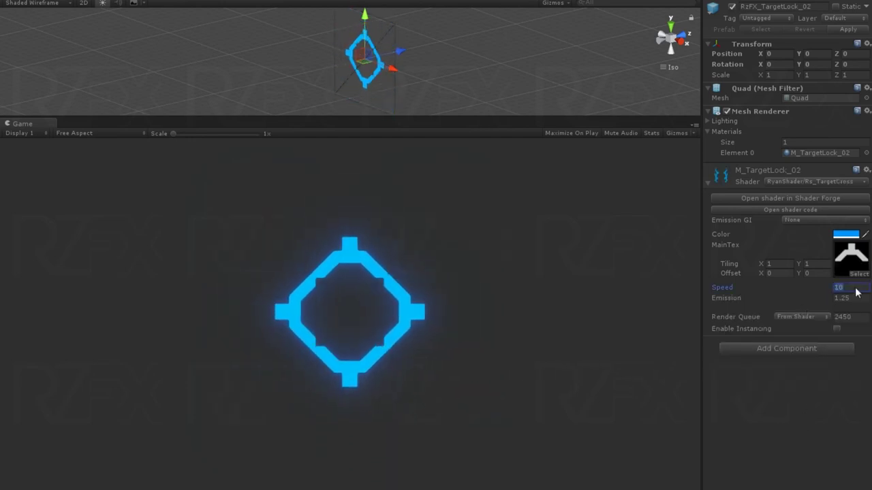
left_click(856, 290)
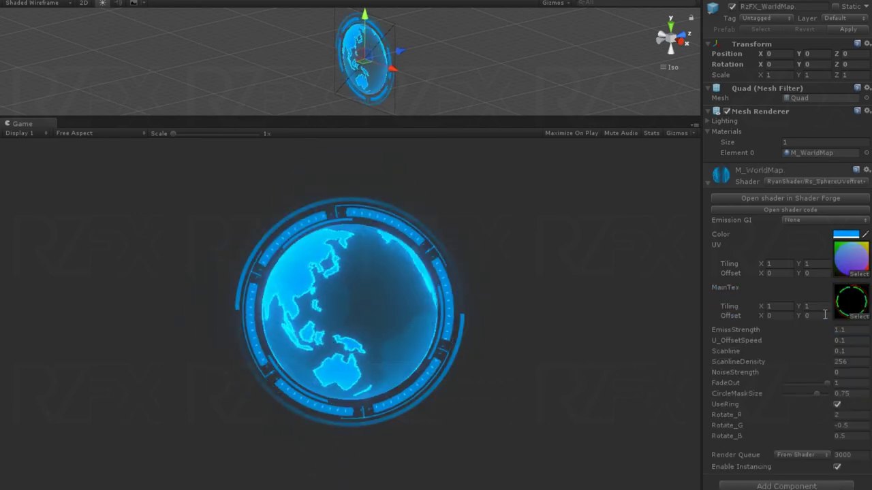
Step: Set the globe's EmissStrength to 1.13, speed up U_OffsetSpeed, strengthen scanlines, and lower ScanlineDensity to 256
left_click(828, 329)
type("1.13")
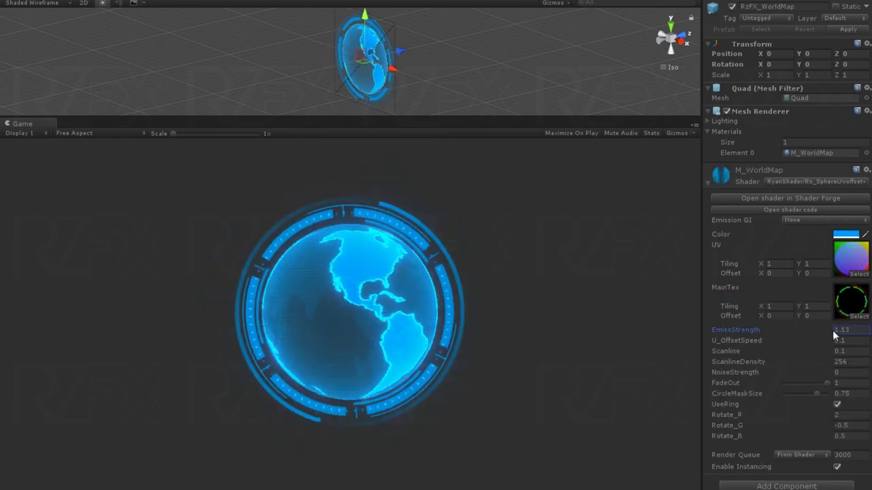
left_click_drag(827, 339, 868, 339)
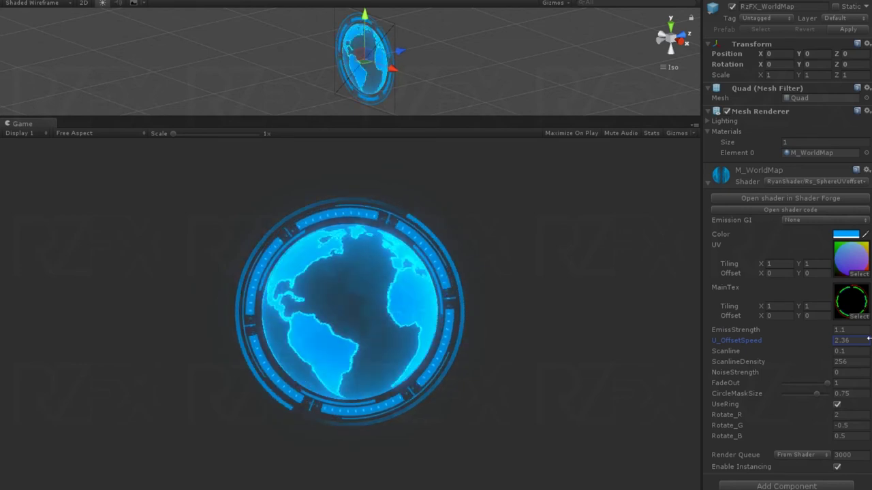
left_click_drag(812, 351, 867, 354)
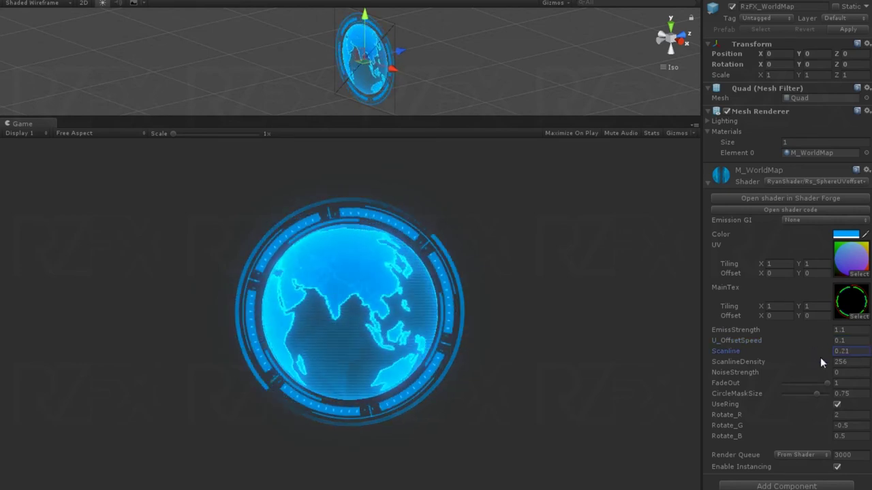
left_click_drag(821, 364, 769, 364)
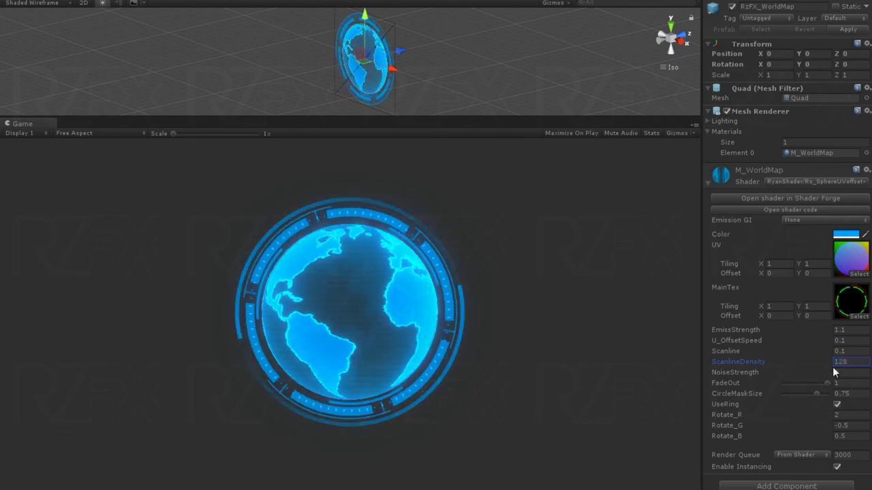
type("256")
Step: Set NoiseStrength to 0, shrink CircleMaskSize, disable UseRing, and raise Rotate_B
left_click(815, 374)
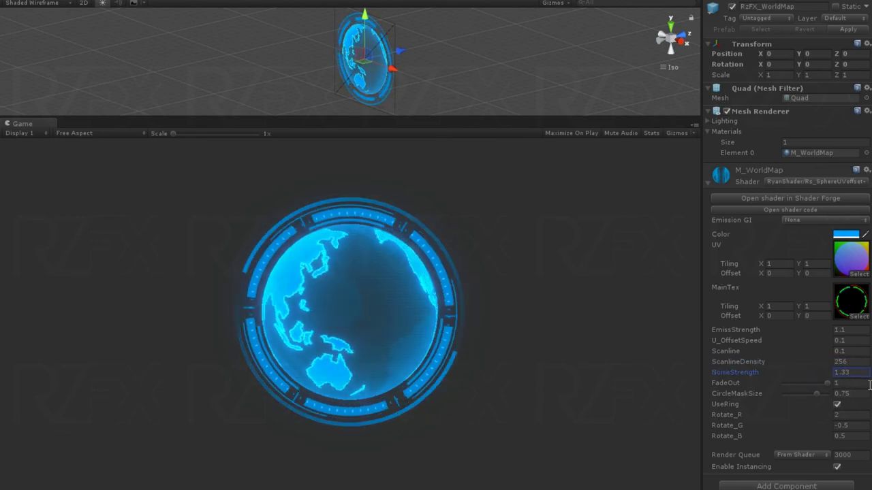
type("0")
key("Tab")
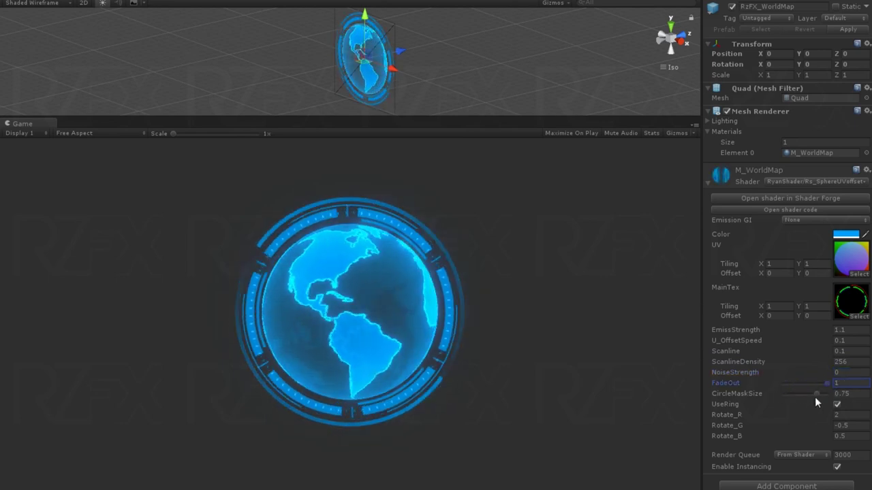
mouse_move(815, 395)
left_mouse_down()
mouse_move(865, 418)
mouse_move(641, 433)
left_mouse_up()
left_click(838, 405)
left_click_drag(813, 439, 862, 439)
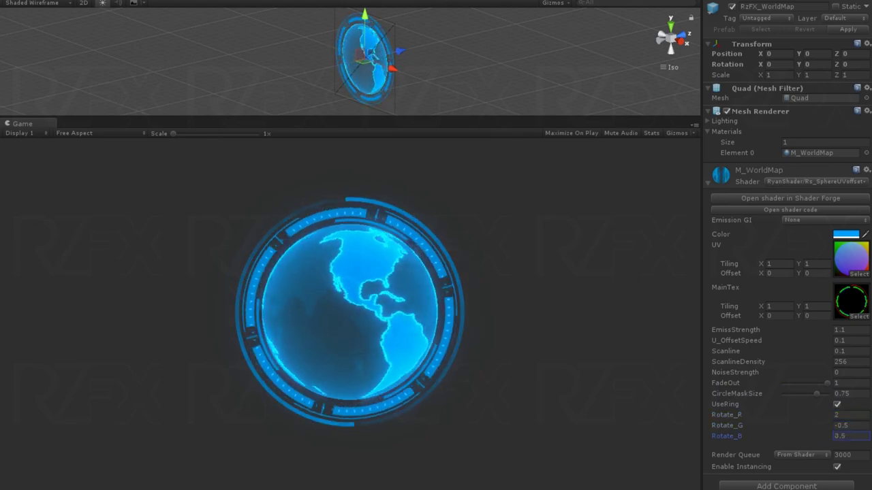